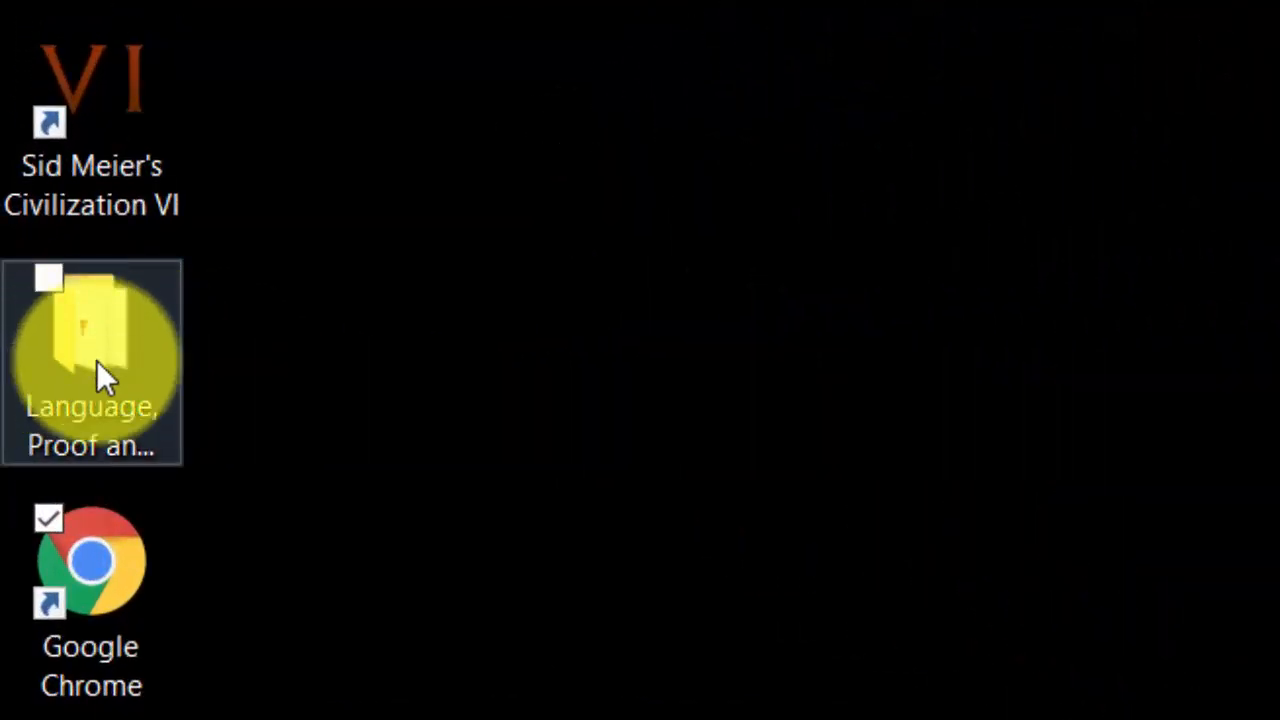
# - Open Fitch from the Language, Proof and Logic desktop folder
pyautogui.click(87, 328)
pyautogui.doubleClick(87, 328)
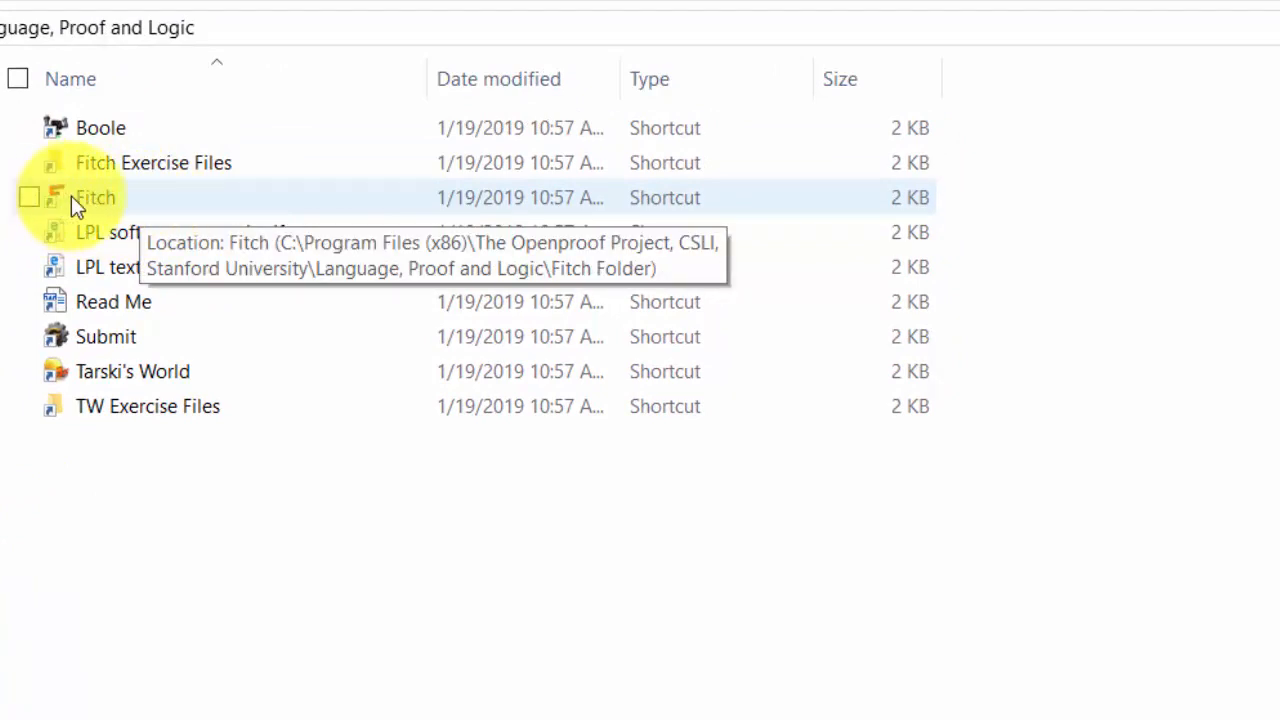
pyautogui.click(112, 207)
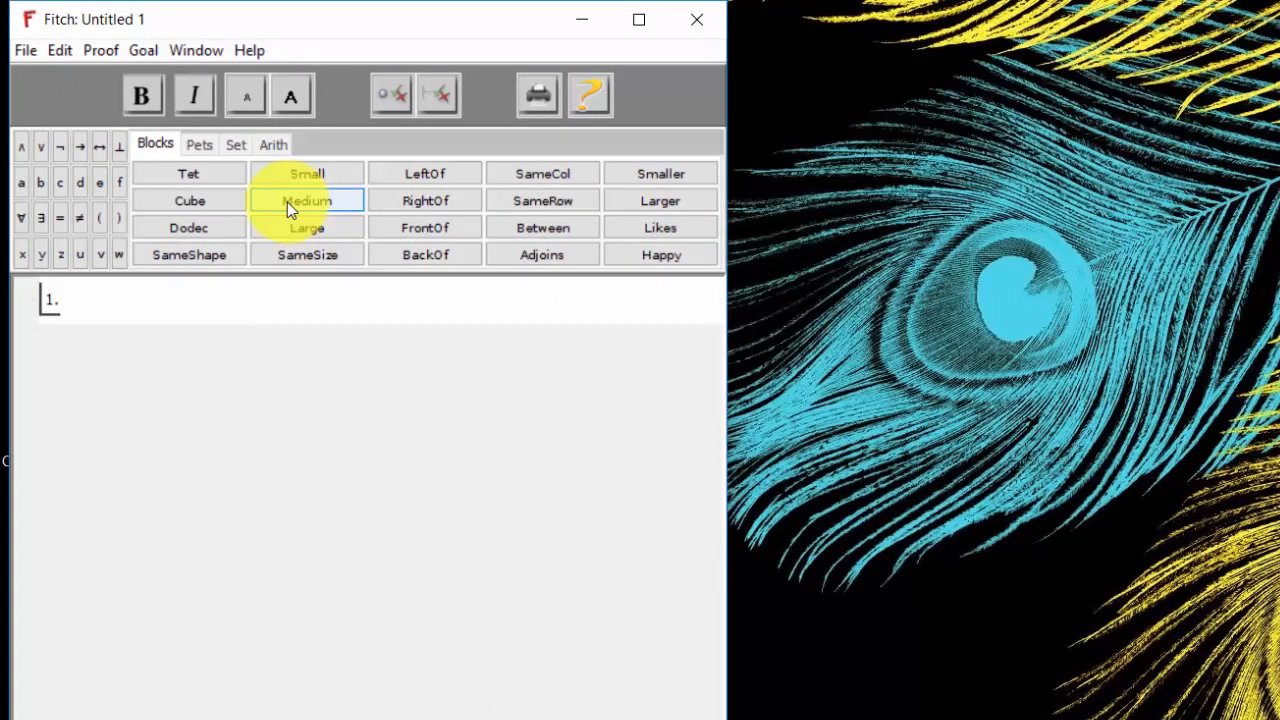
# - Add a second premise line to the new proof and enter the premises G ∧ S and S → C
pyautogui.click(77, 295)
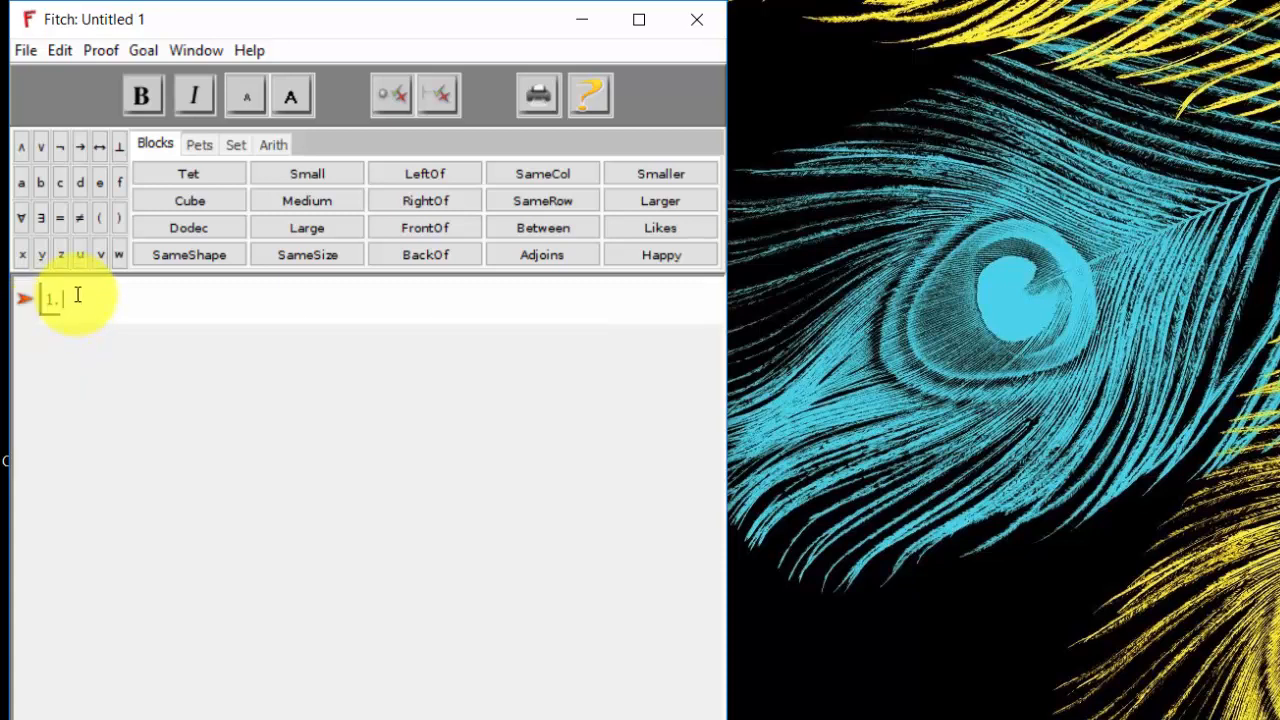
pyautogui.press('Return')
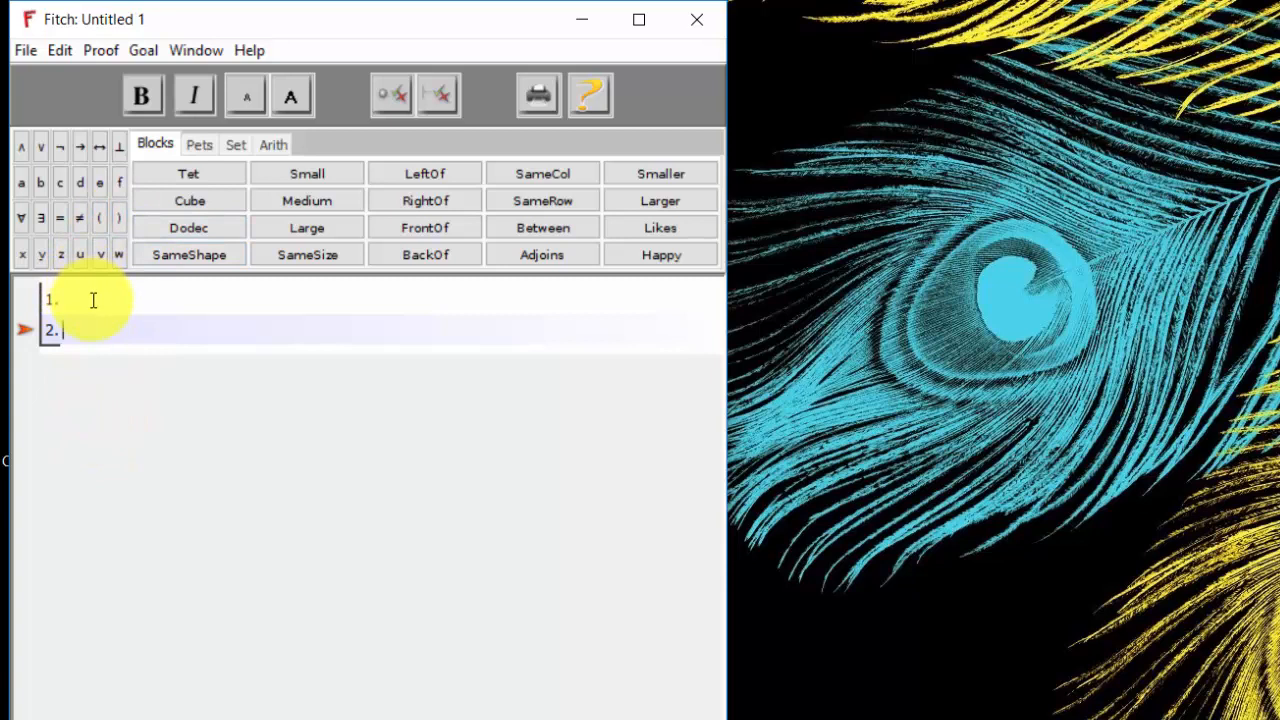
pyautogui.click(32, 302)
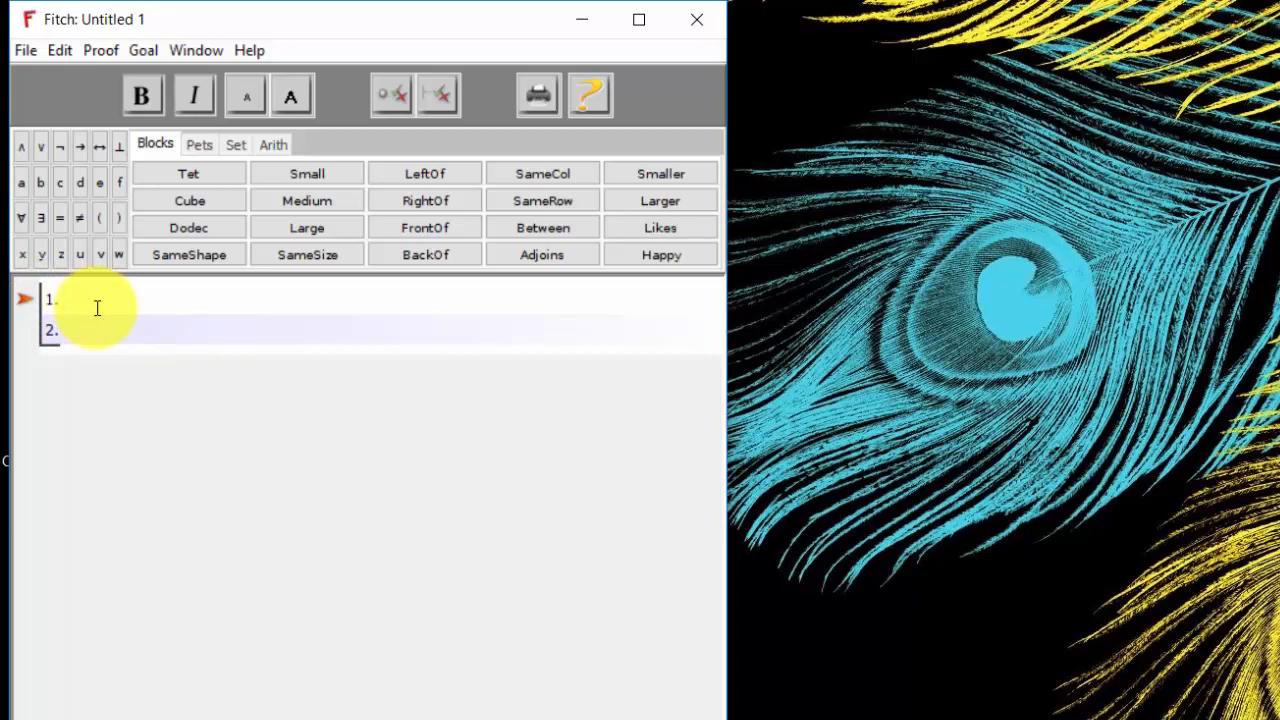
pyautogui.write('G x')
pyautogui.press('BackSpace')
pyautogui.write('& G')
pyautogui.press('Down')
pyautogui.write('S ↔')
pyautogui.press('BackSpace')
pyautogui.write('→ C')
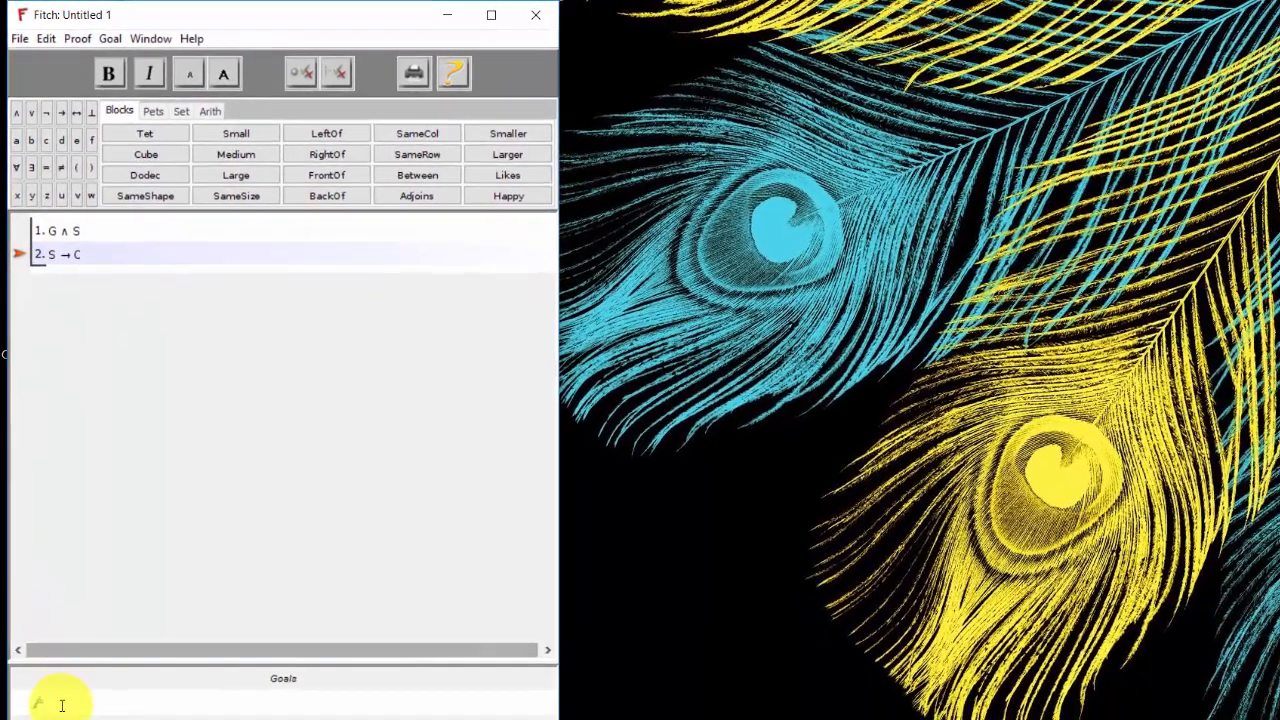
# - Enter C as the goal of the proof
pyautogui.click(51, 706)
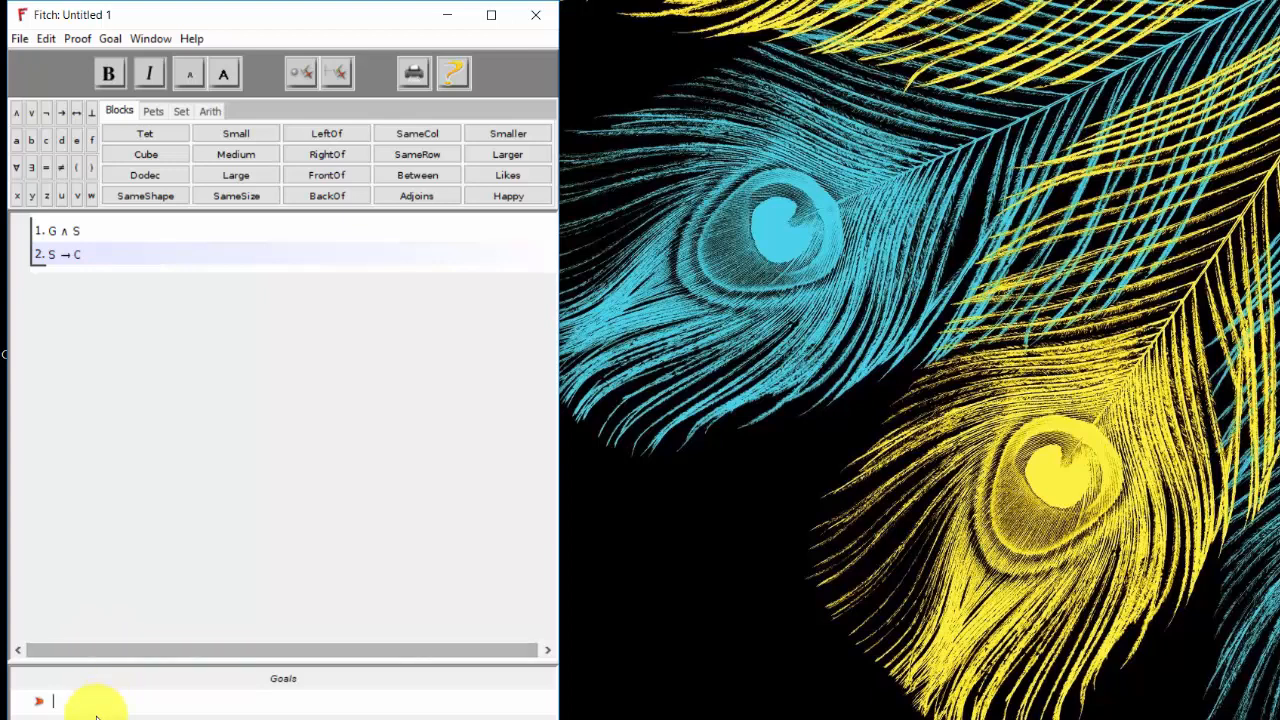
pyautogui.write('C')
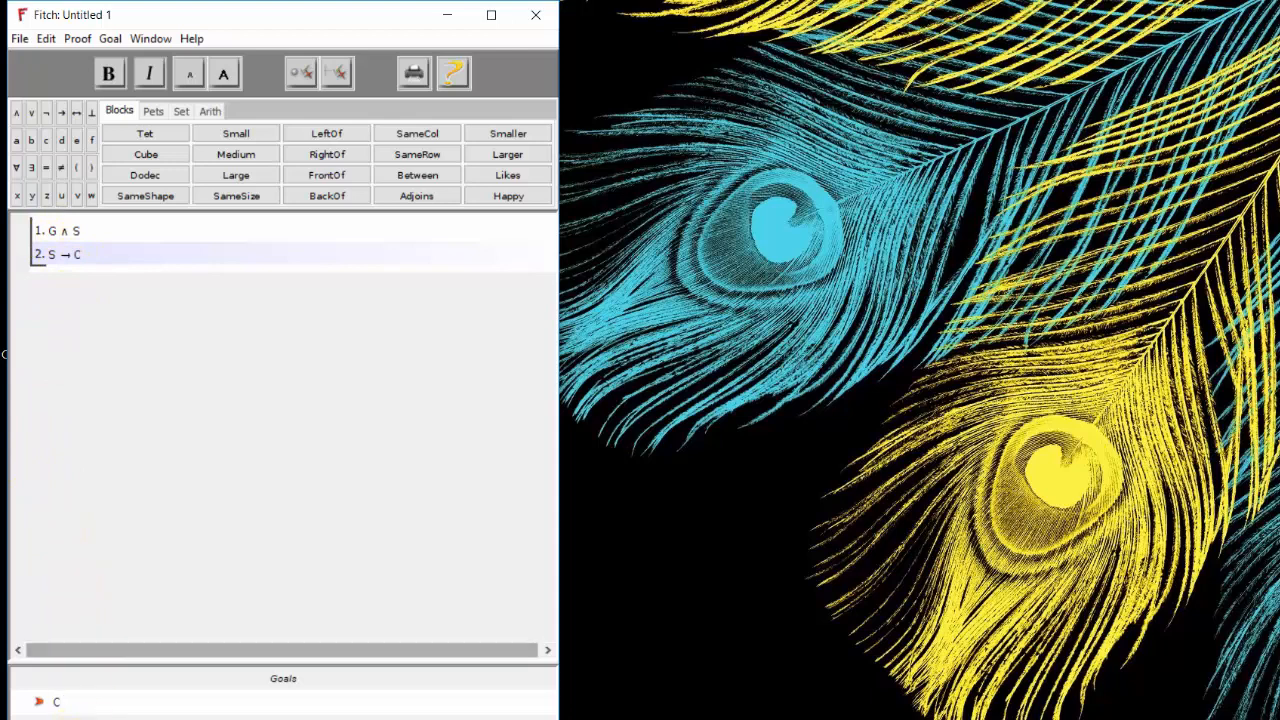
pyautogui.click(66, 695)
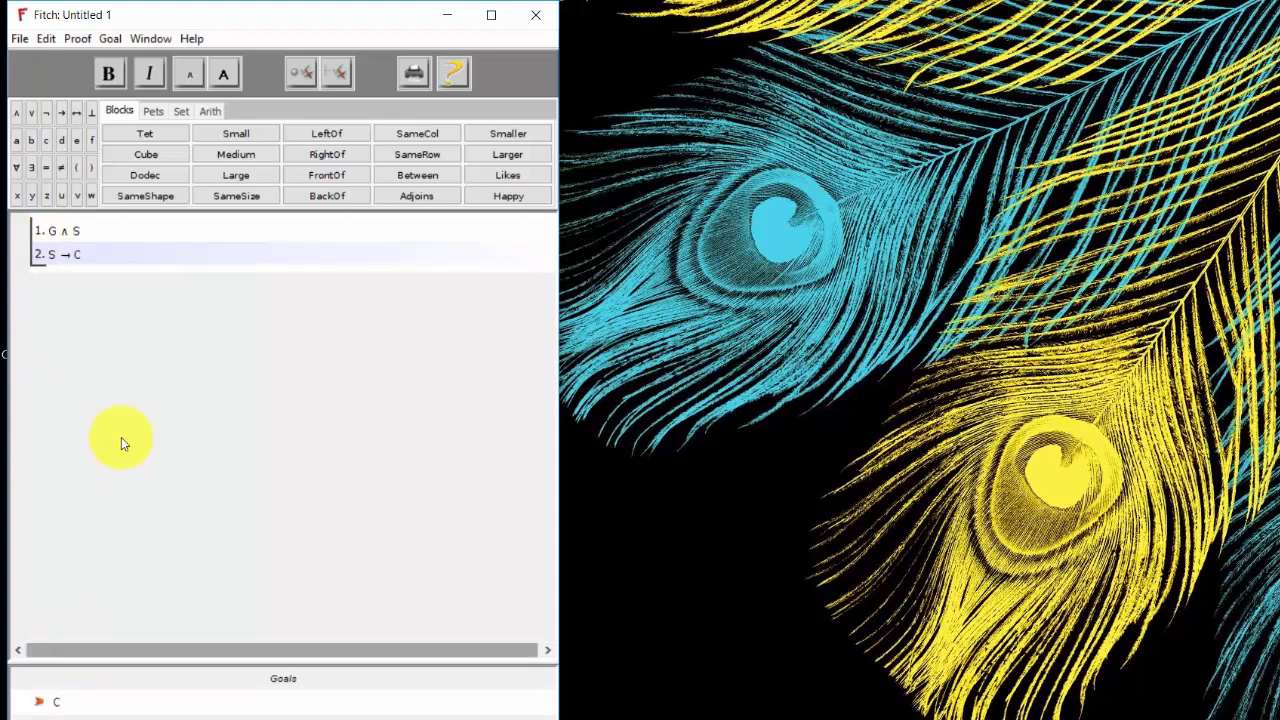
# - Add a new proof step after premise 2 and enter the sentence S in it
pyautogui.click(30, 254)
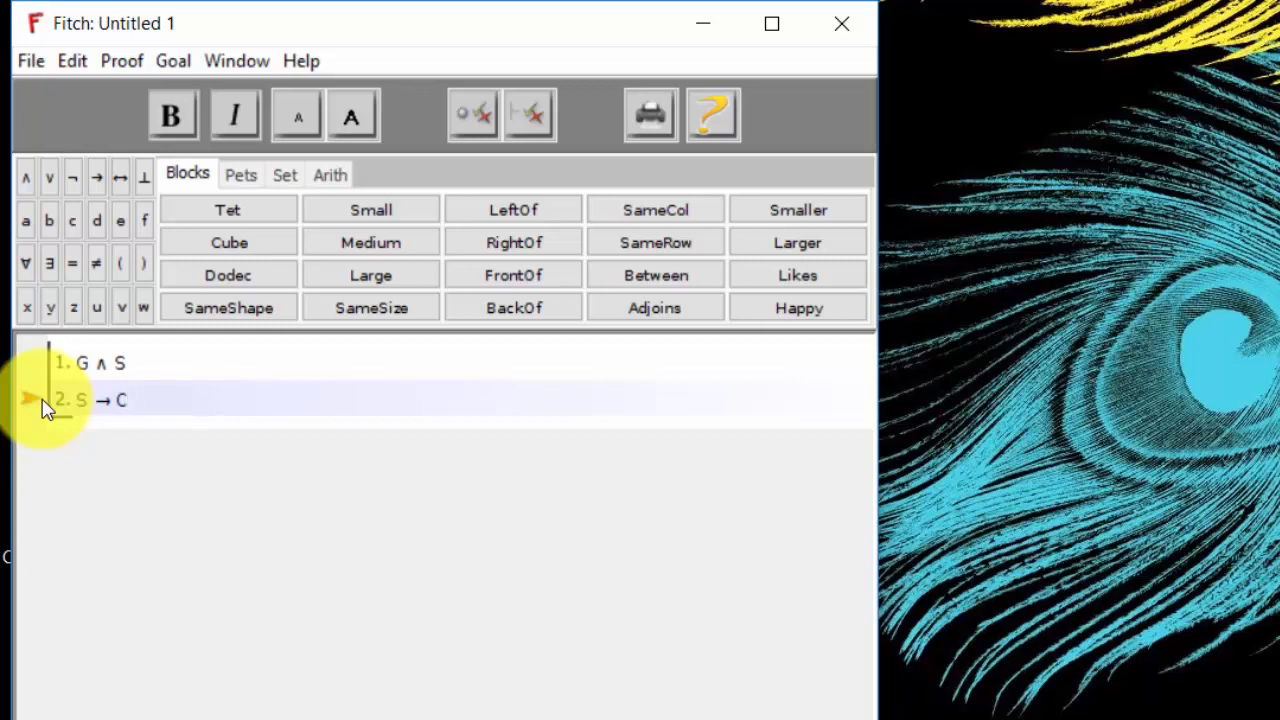
pyautogui.hotkey('ctrl', 'a')
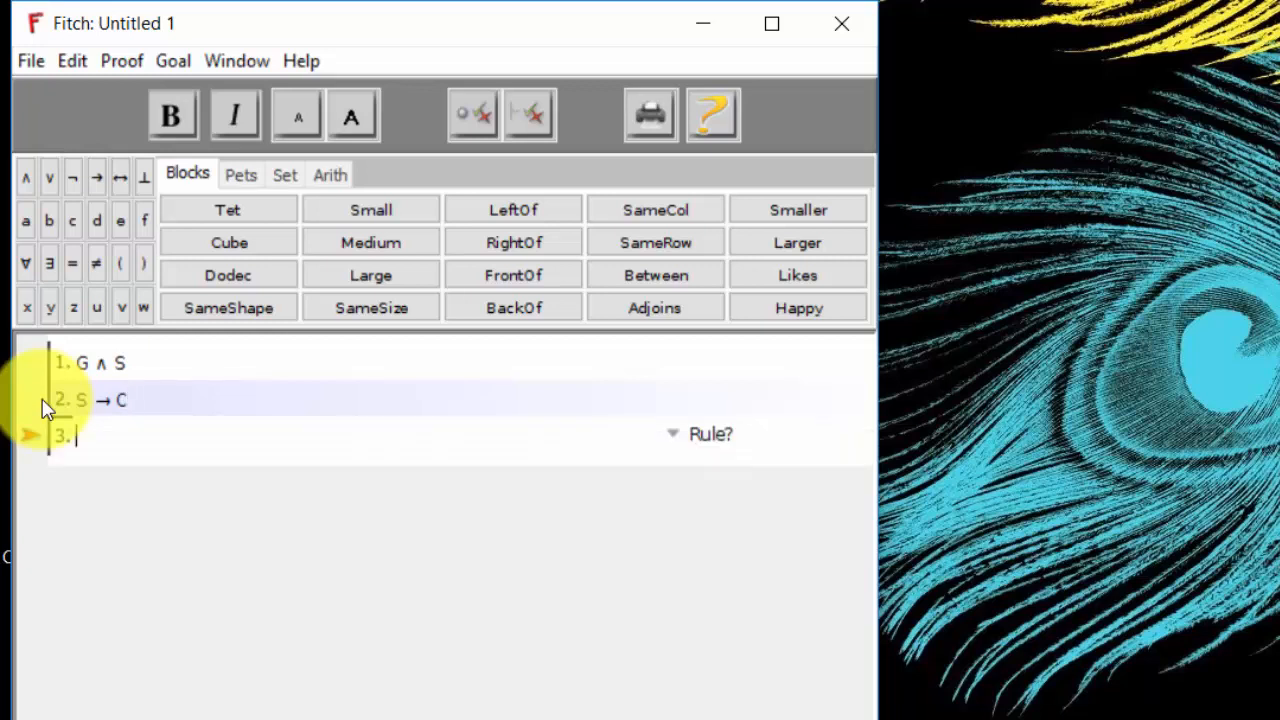
pyautogui.click(118, 66)
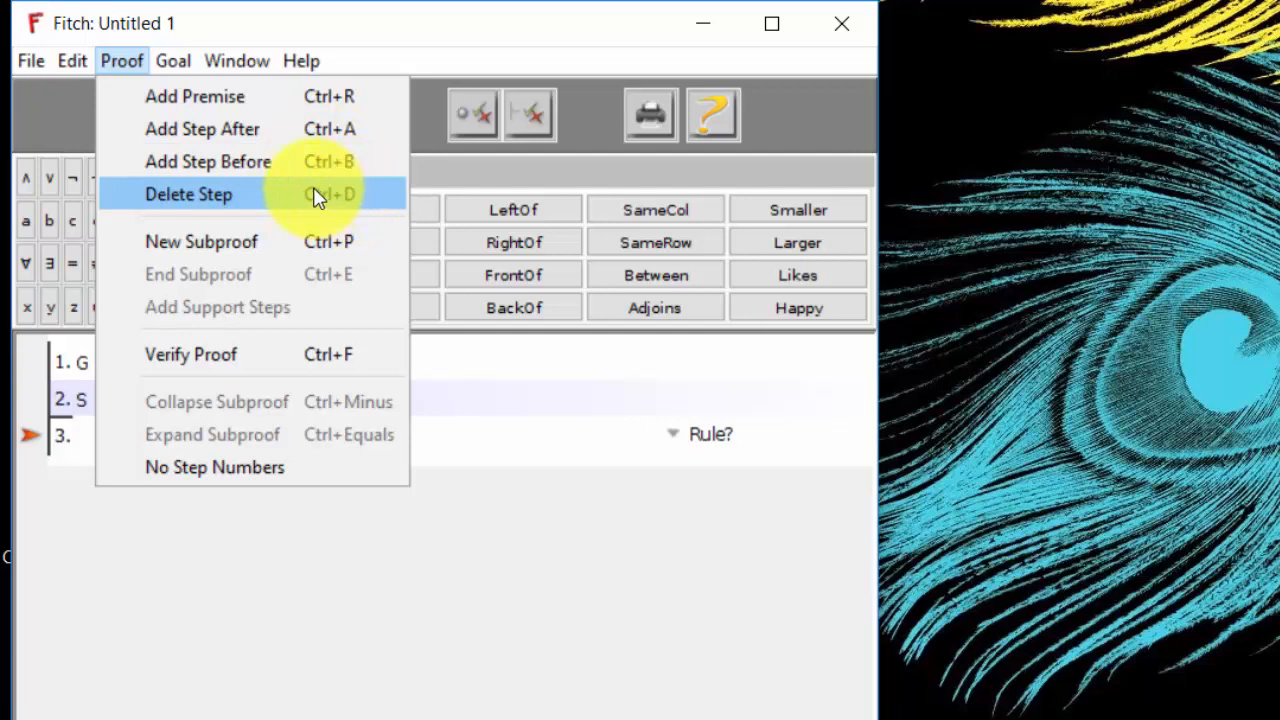
pyautogui.click(366, 540)
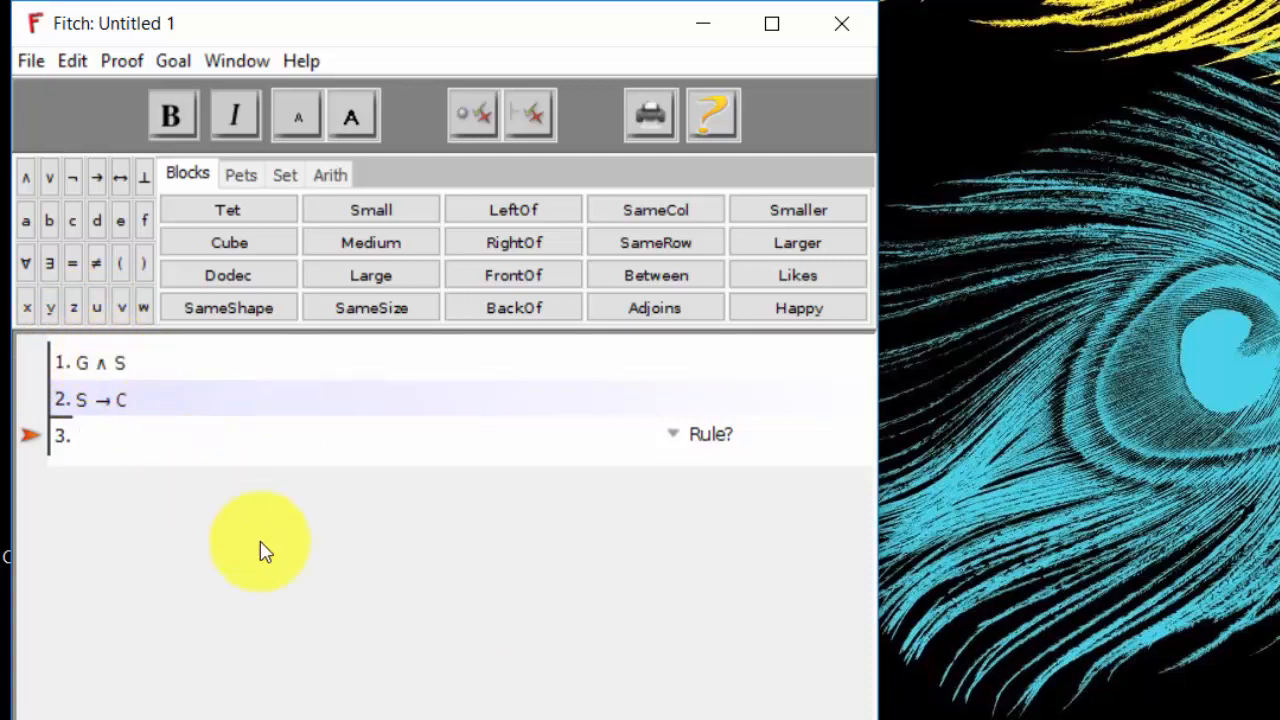
pyautogui.write('S')
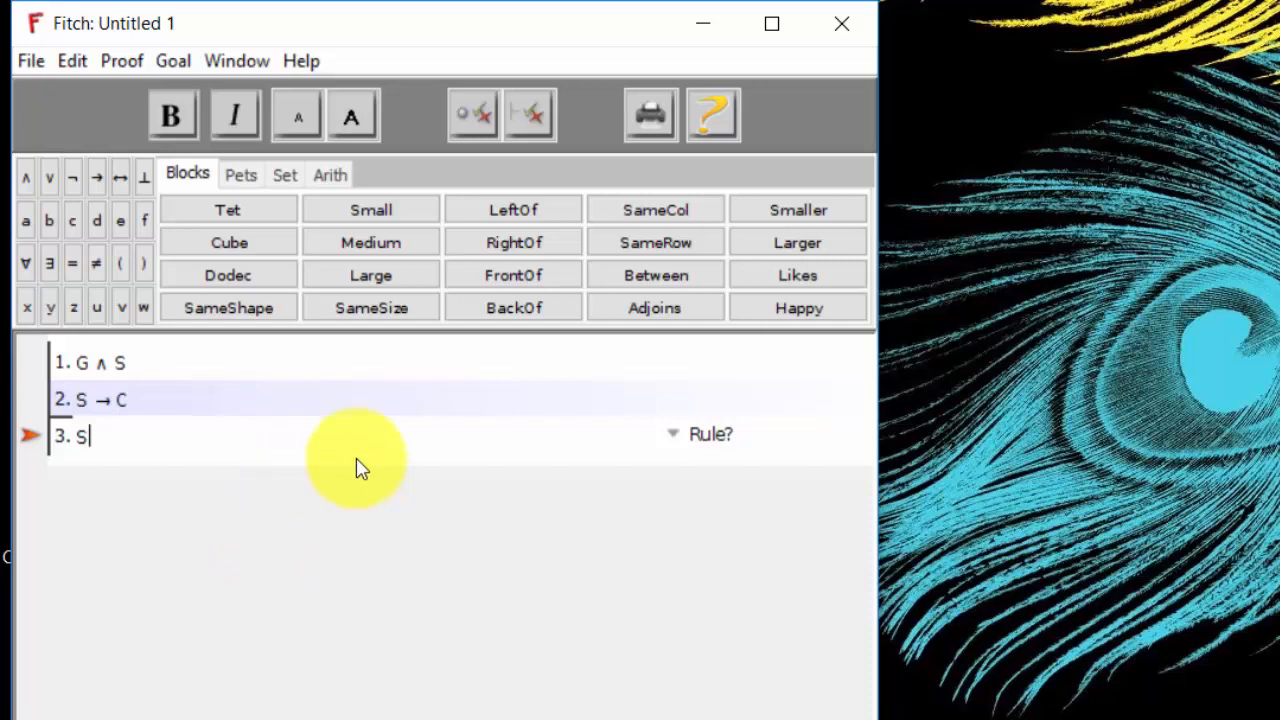
# - Justify step 3 with the ∧ Elim rule citing line 1, and check the step
pyautogui.click(691, 443)
pyautogui.moveTo(693, 444)
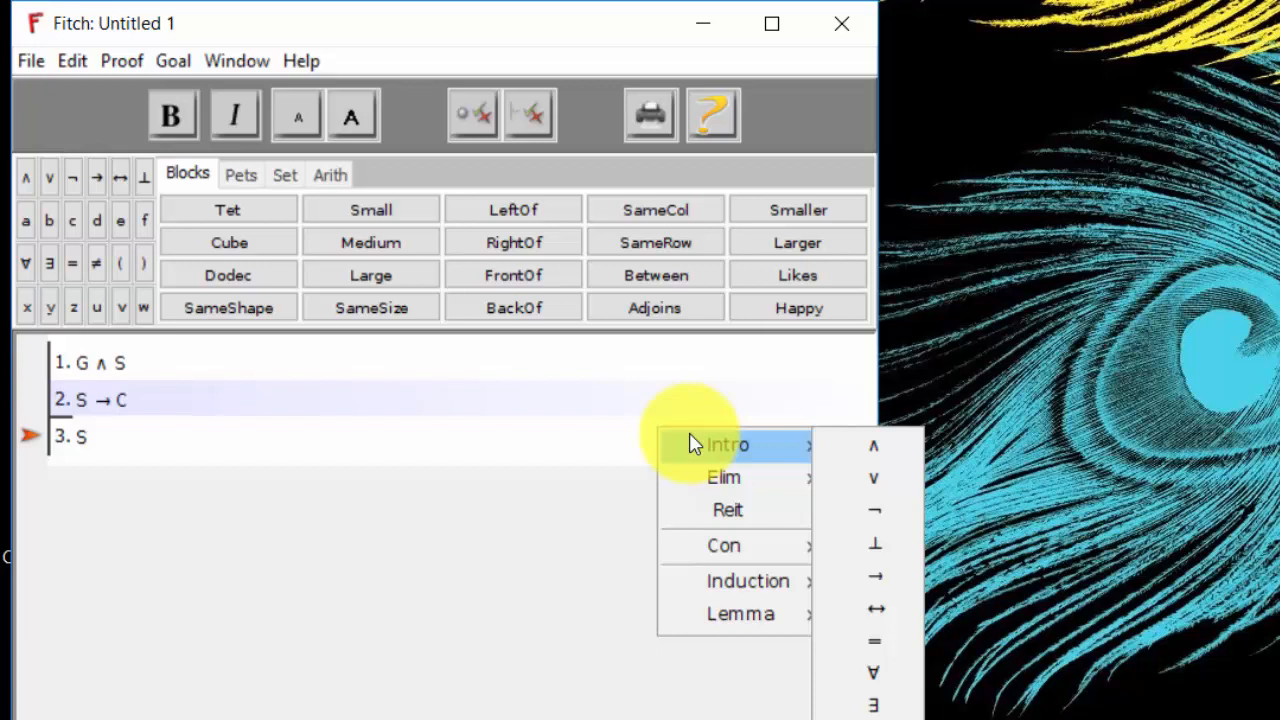
pyautogui.moveTo(711, 477)
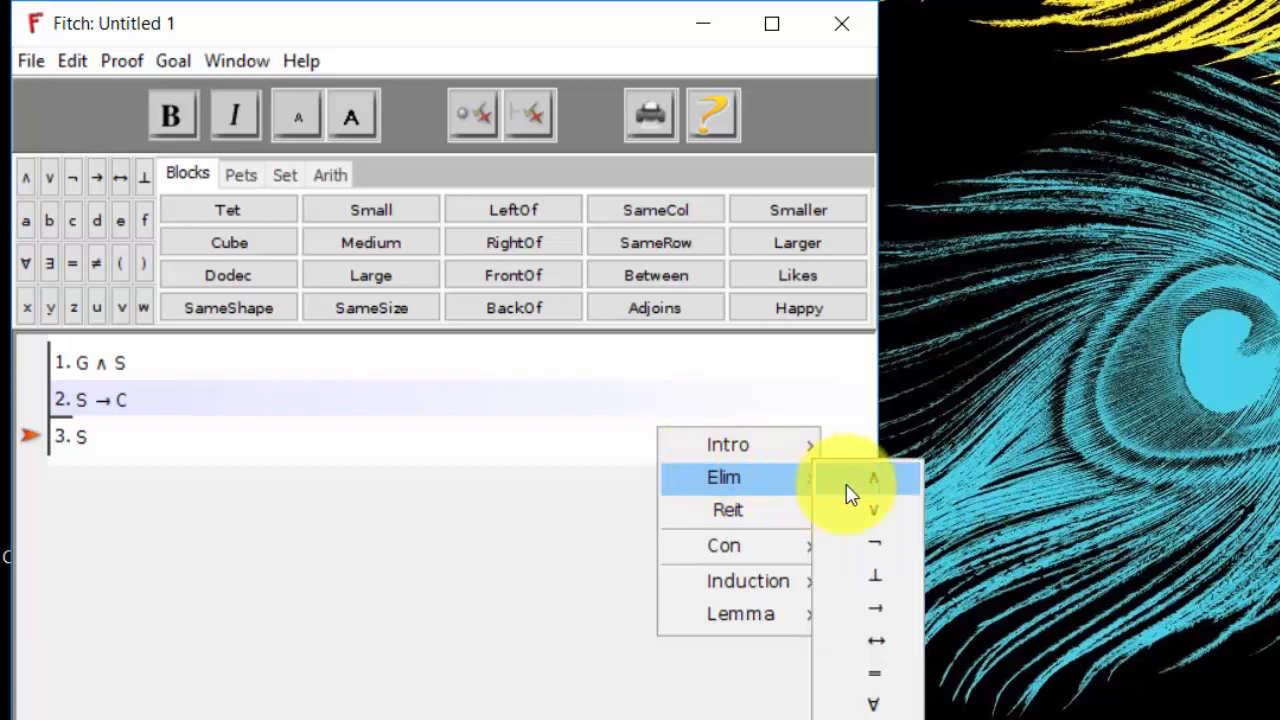
pyautogui.moveTo(848, 494)
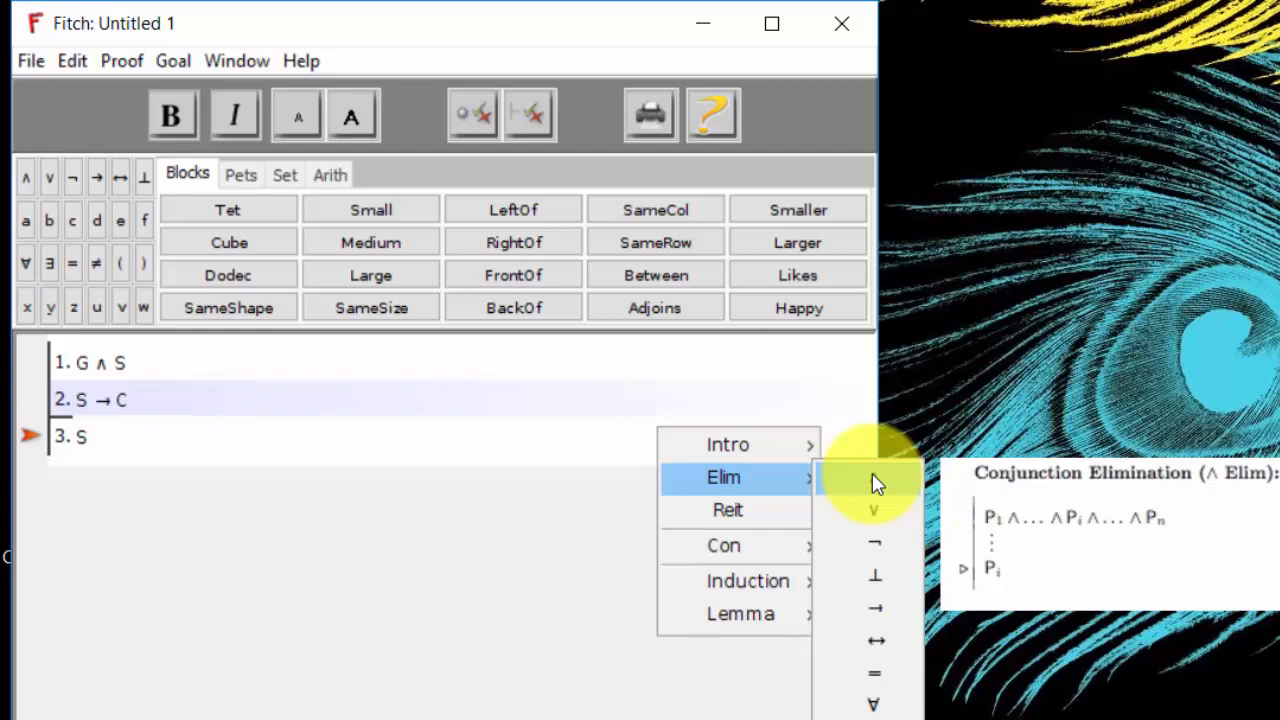
pyautogui.click(873, 480)
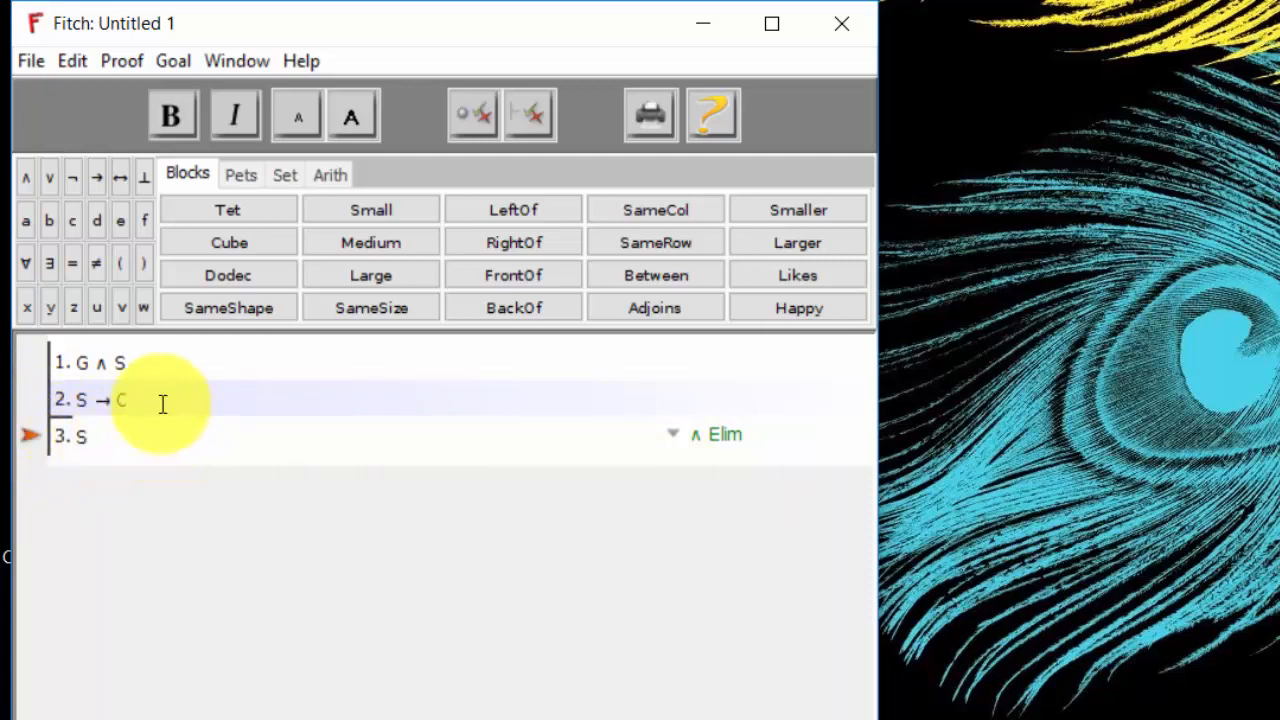
pyautogui.click(118, 365)
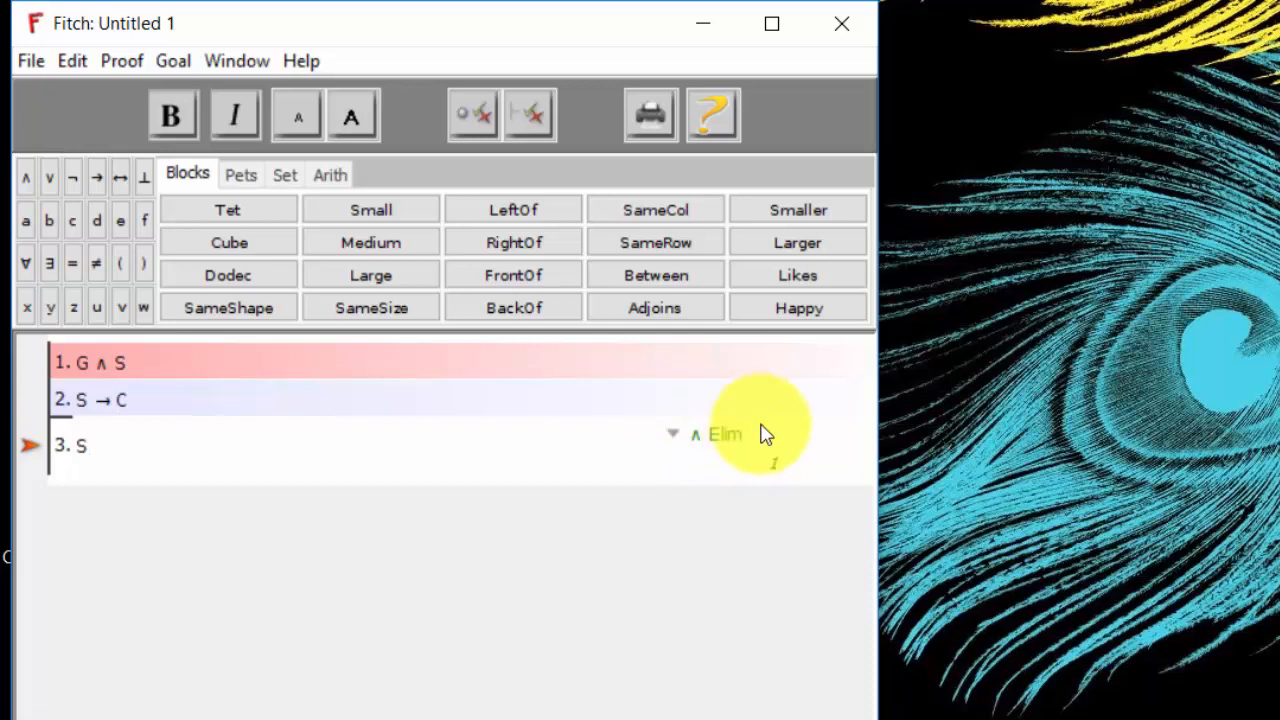
pyautogui.moveTo(700, 455)
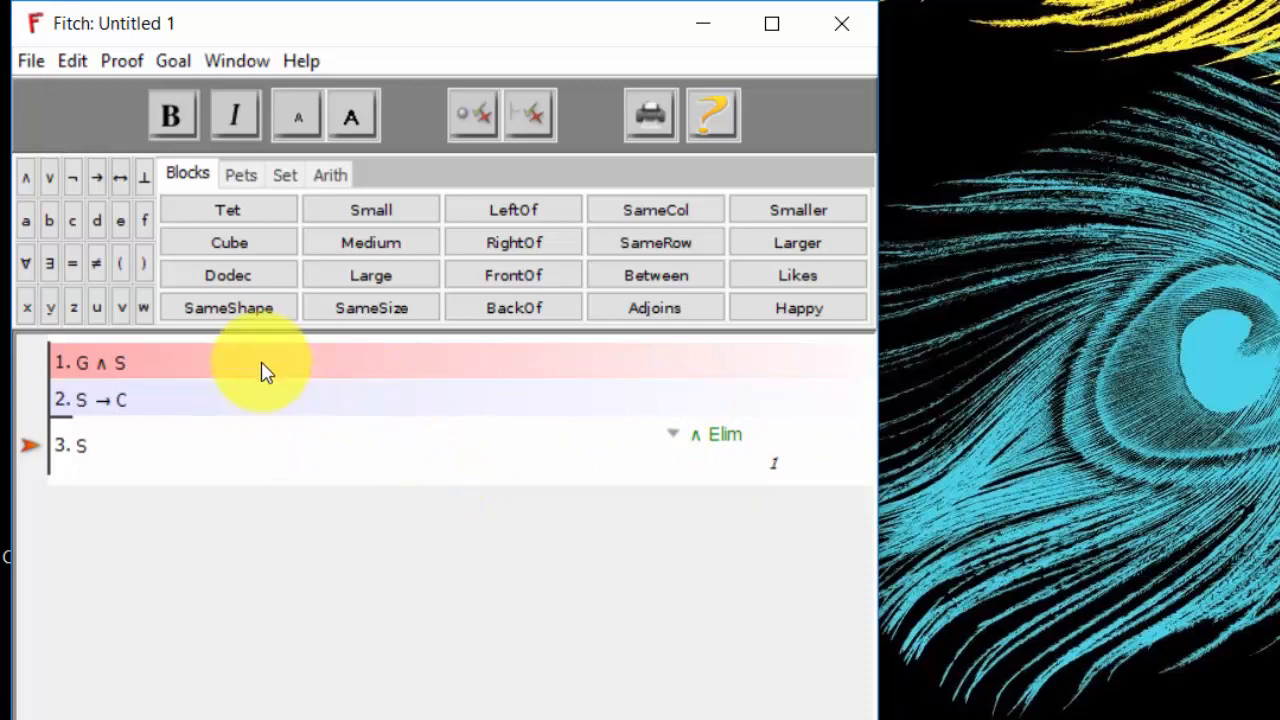
pyautogui.click(470, 118)
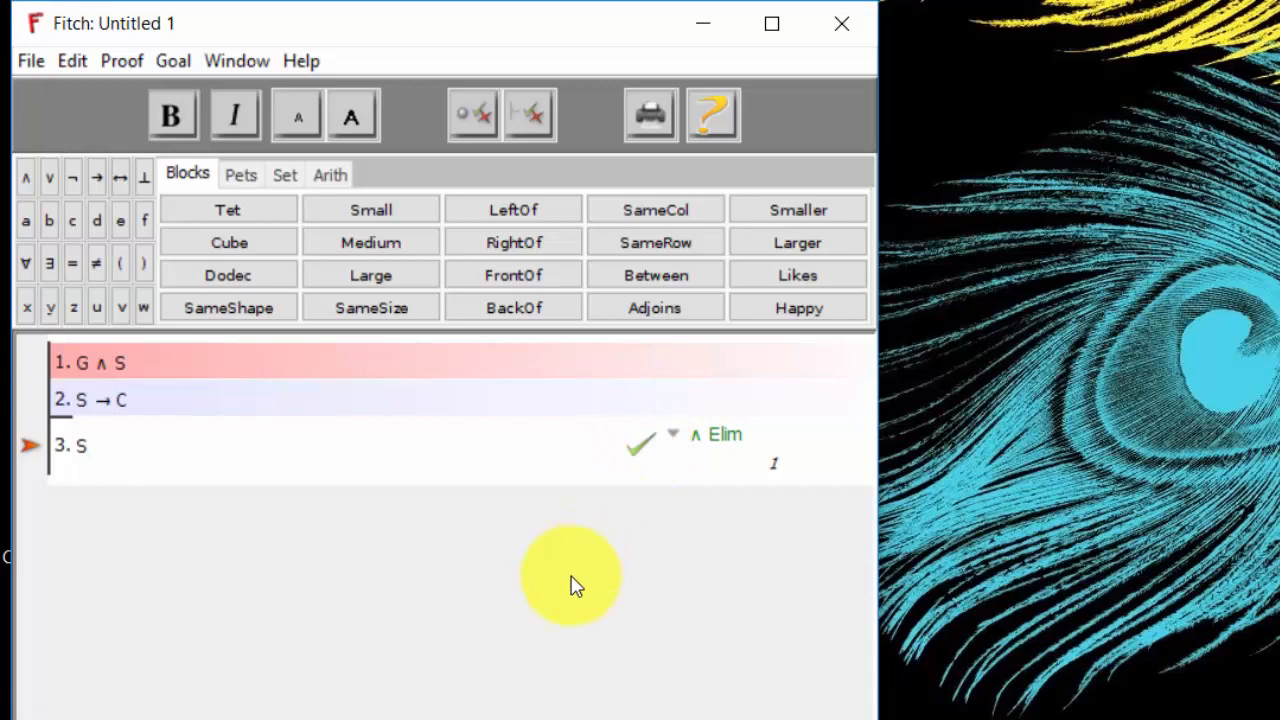
# - Add step 4 with the sentence C and assign it the ∧ Elim rule
pyautogui.hotkey('ctrl', 'e')
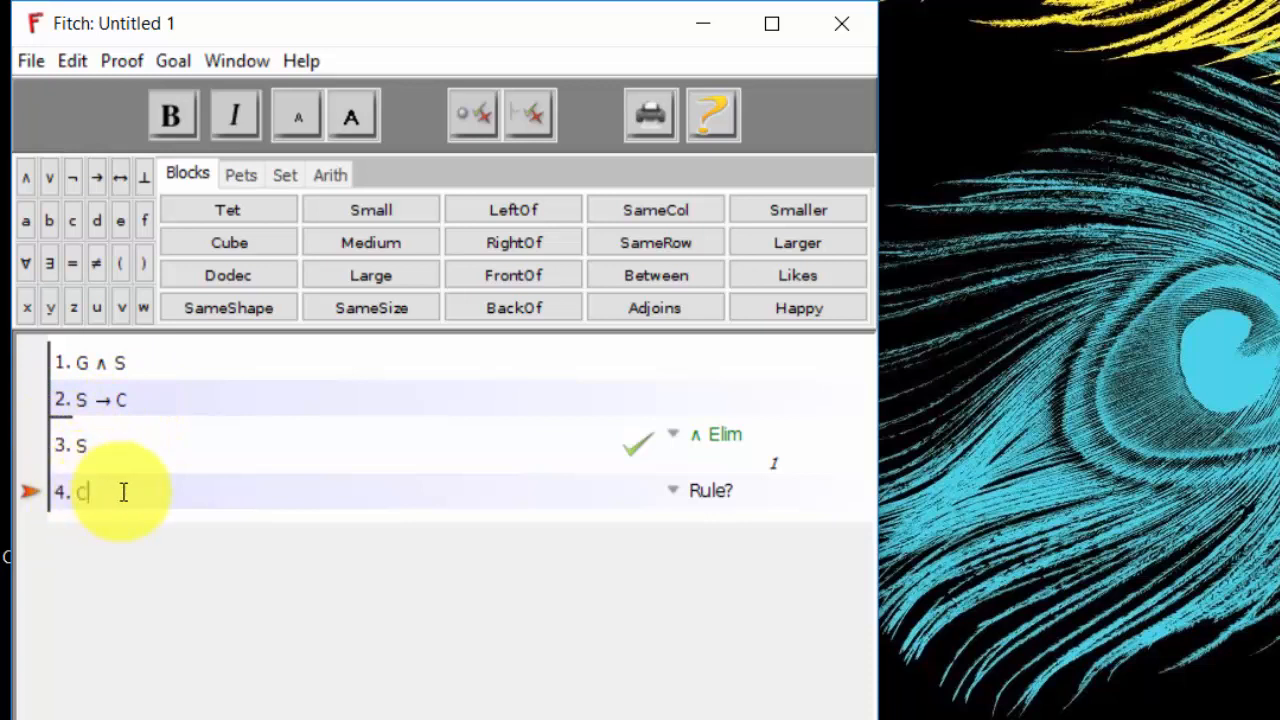
pyautogui.click(698, 495)
pyautogui.moveTo(698, 498)
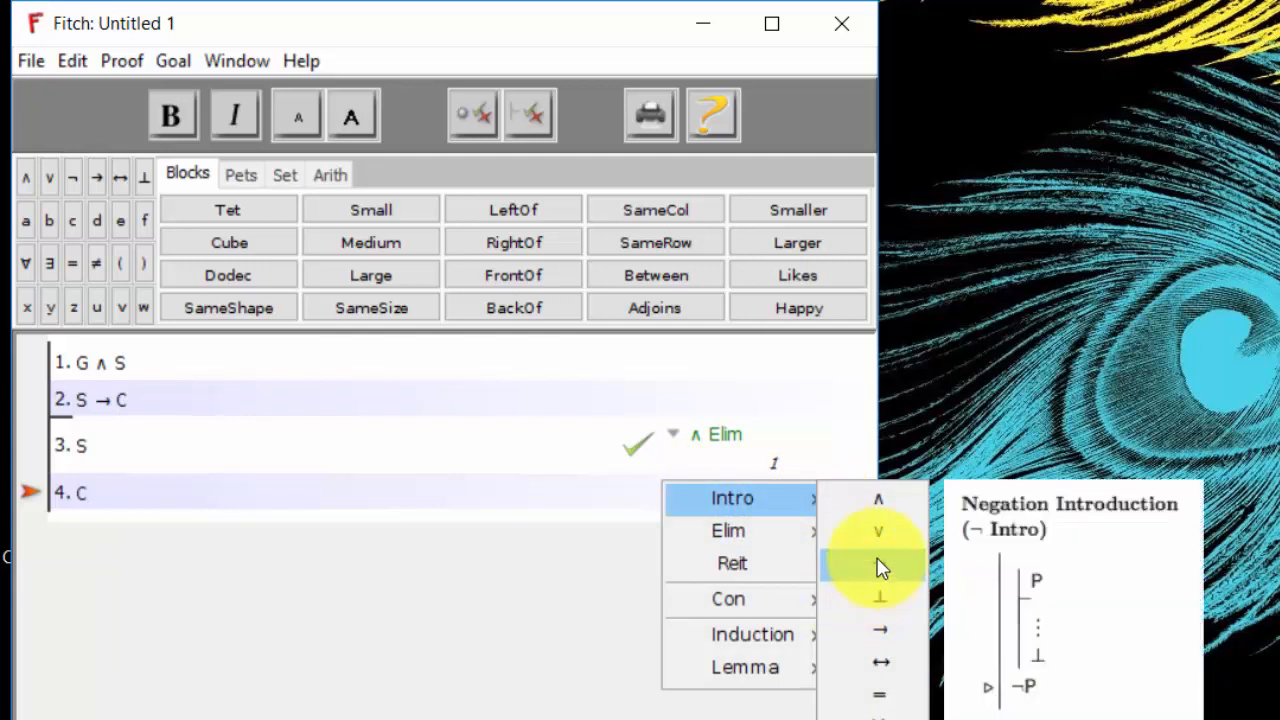
pyautogui.click(884, 500)
pyautogui.click(742, 500)
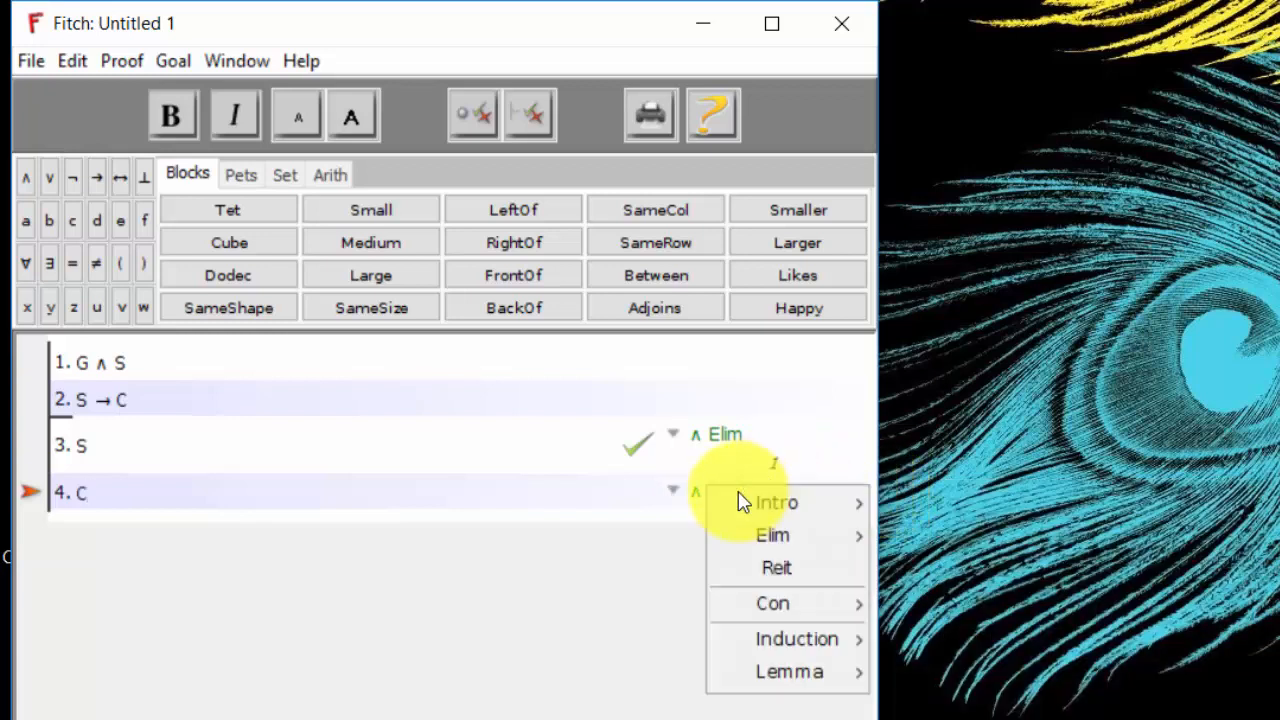
pyautogui.moveTo(794, 540)
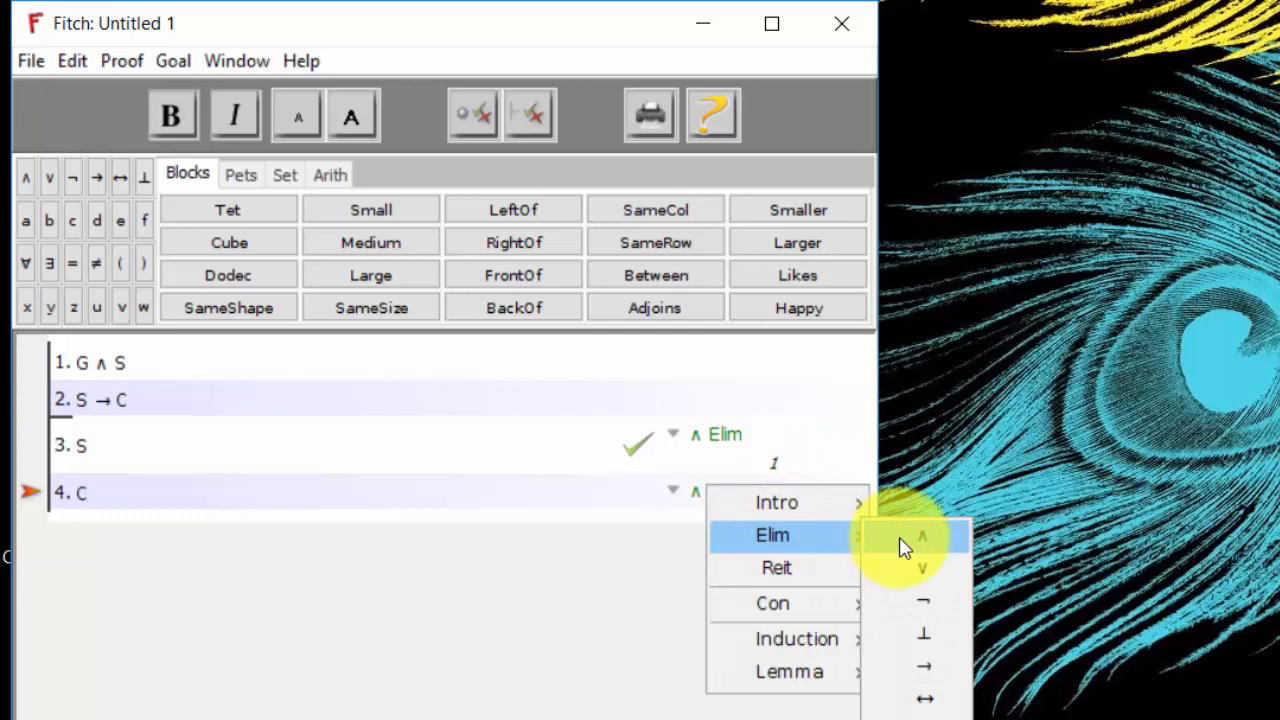
pyautogui.click(899, 540)
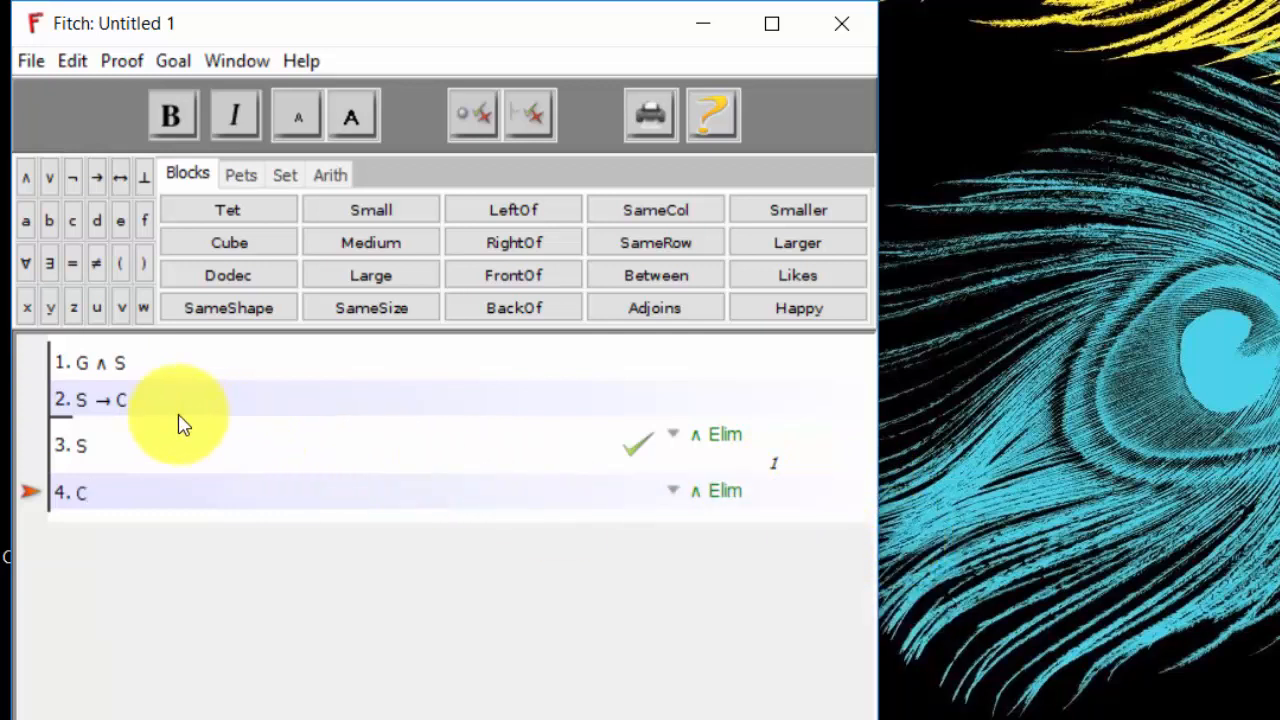
# - Cite lines 2 and 3 as support for step 4 and check the step
pyautogui.click(128, 400)
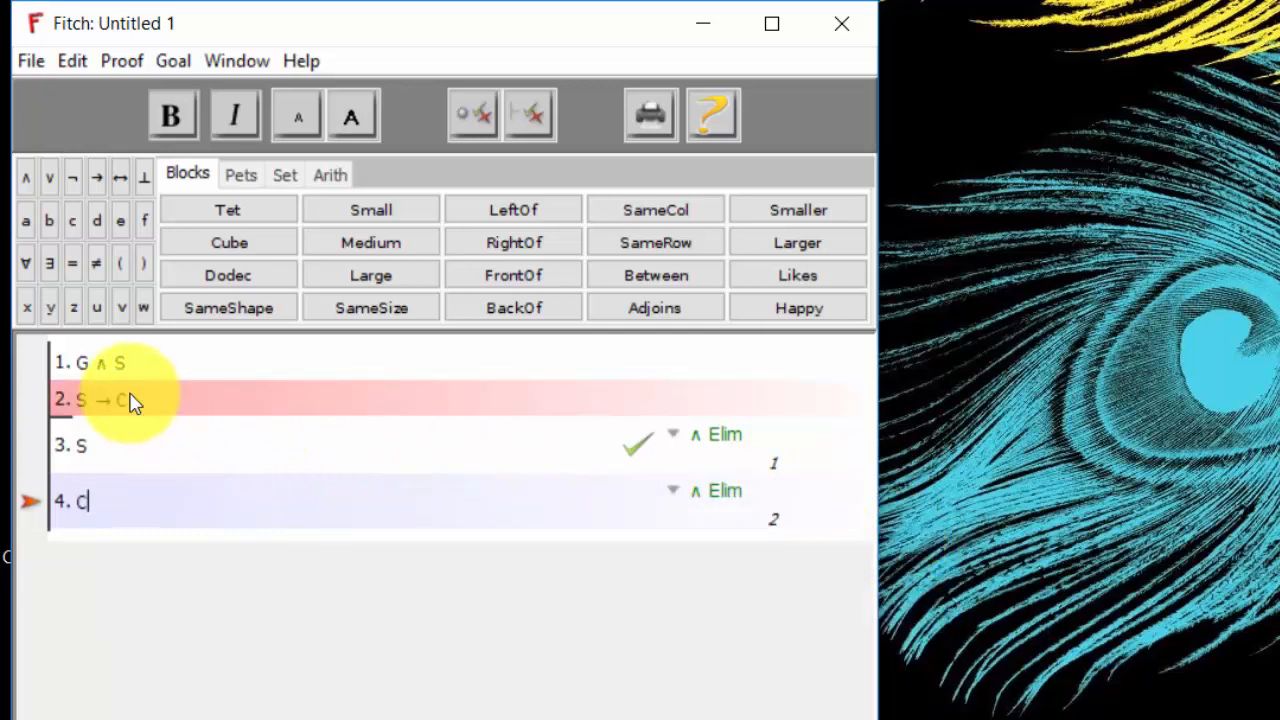
pyautogui.click(183, 449)
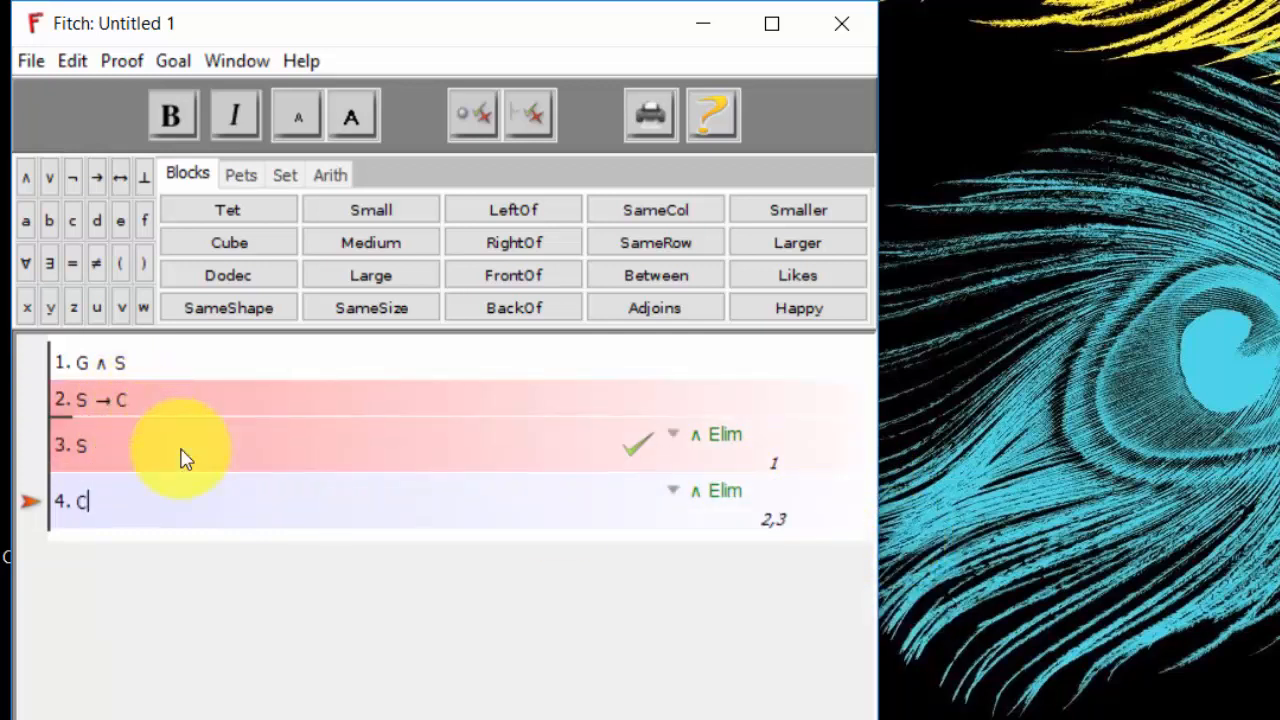
pyautogui.click(479, 115)
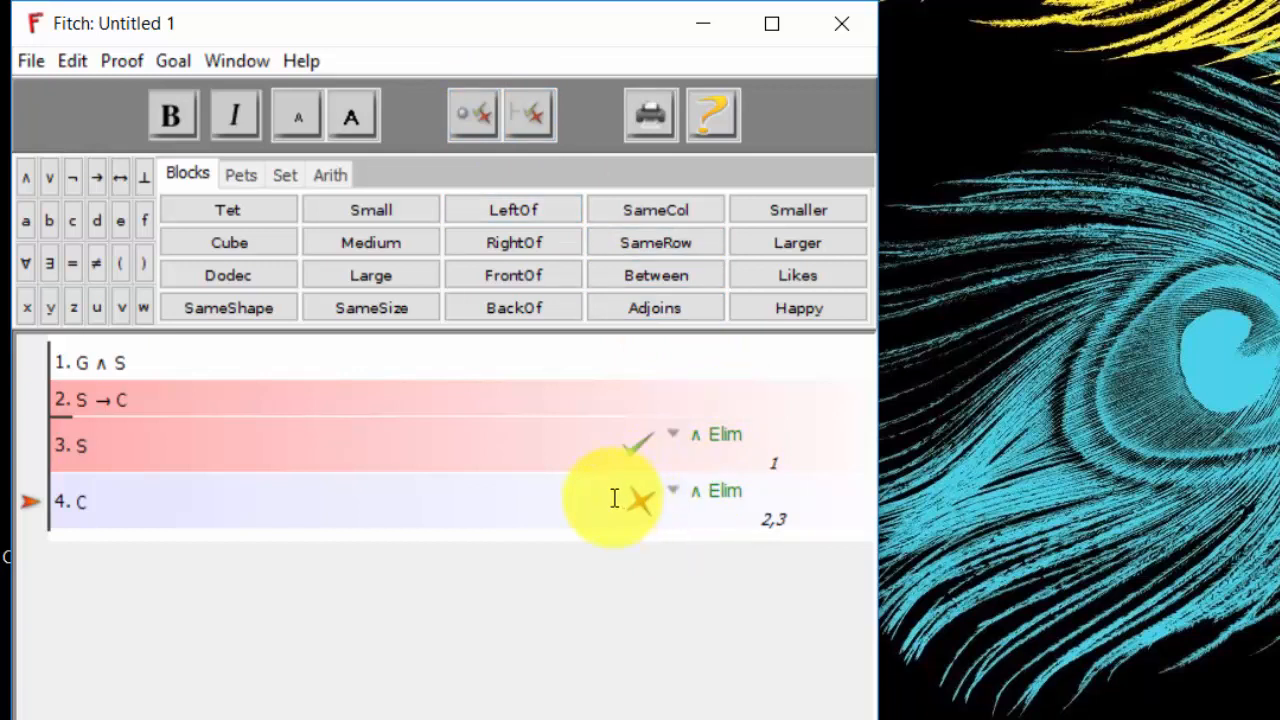
# - Change the rule of step 4 to → Elim, and verify both the step and the whole proof
pyautogui.click(675, 492)
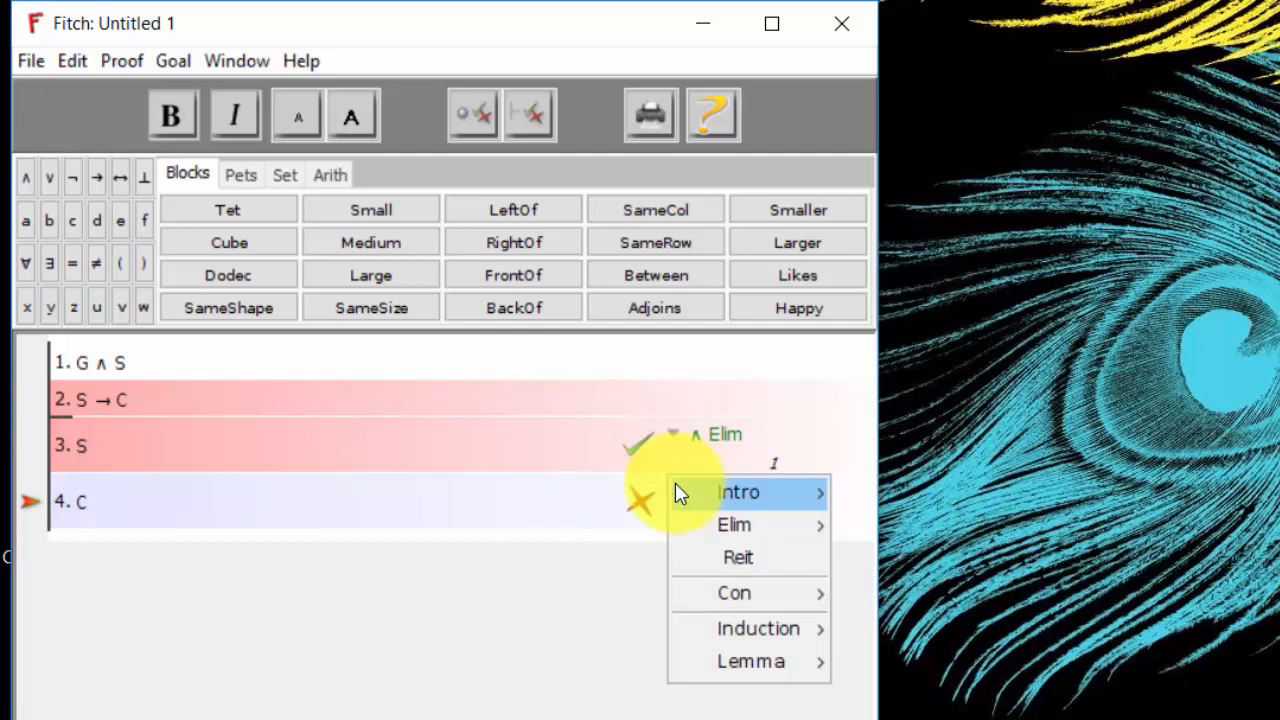
pyautogui.moveTo(677, 494)
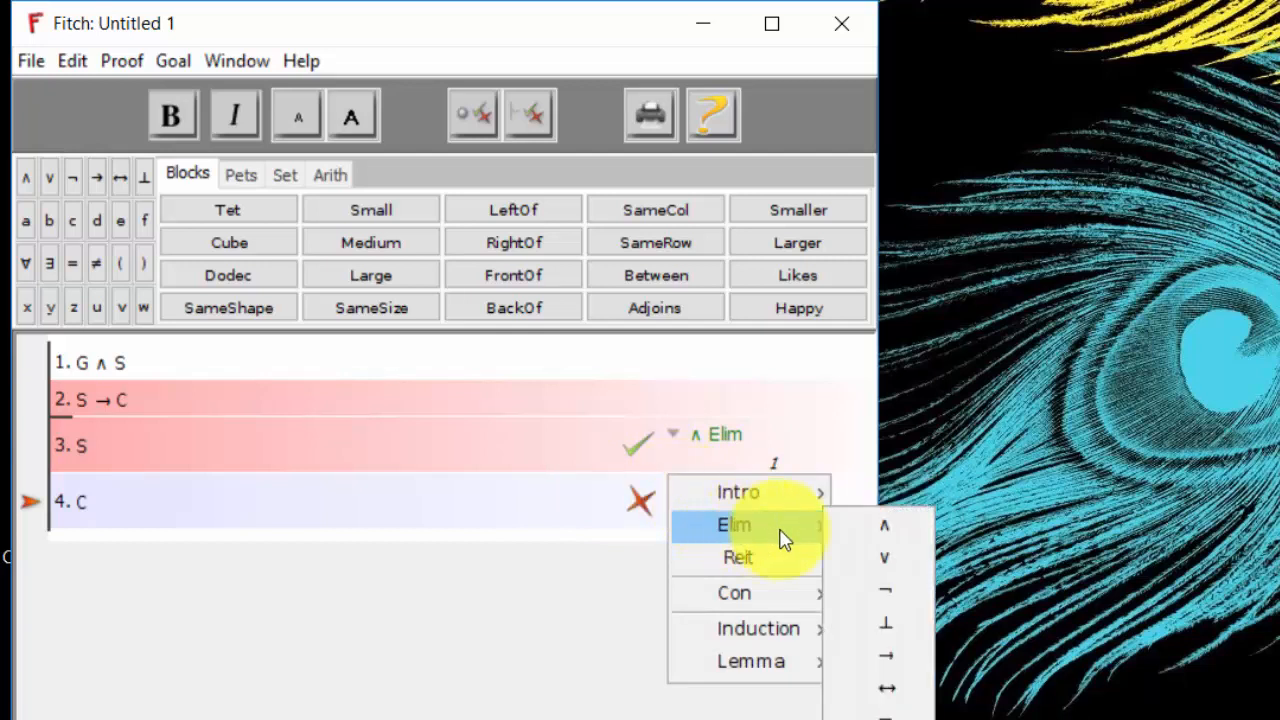
pyautogui.moveTo(780, 530)
pyautogui.moveTo(878, 664)
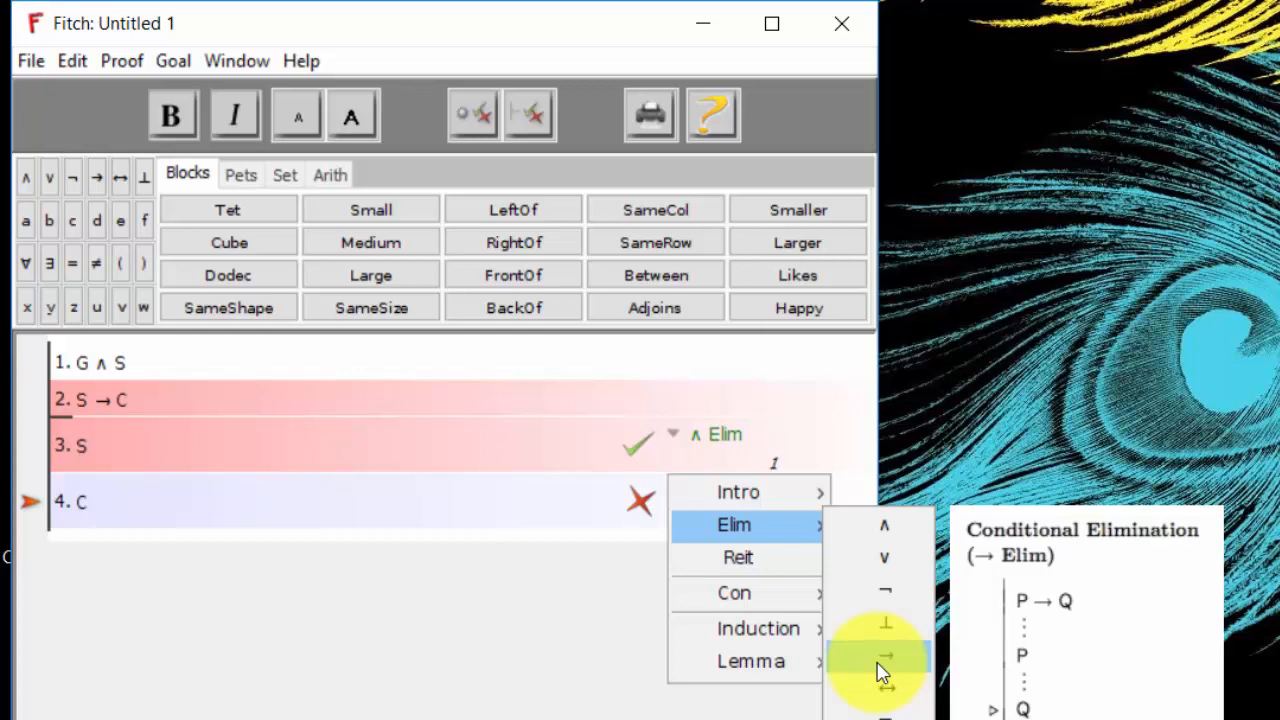
pyautogui.click(879, 664)
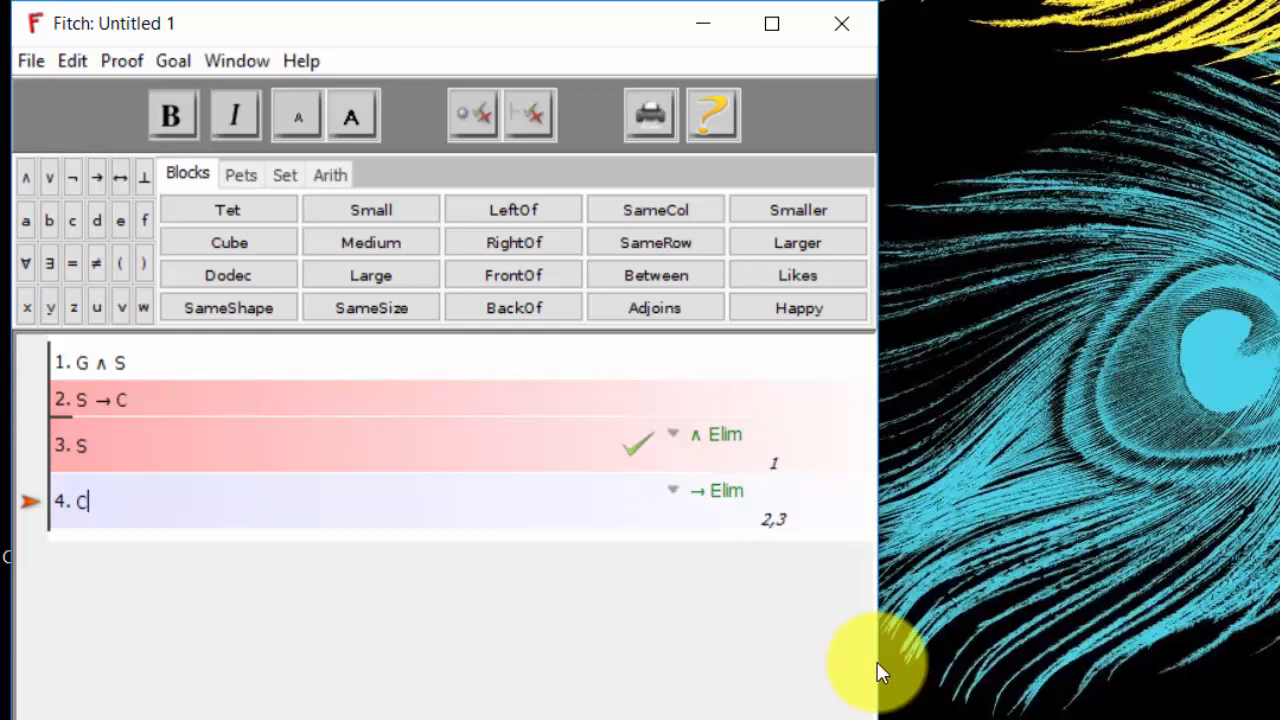
pyautogui.click(480, 121)
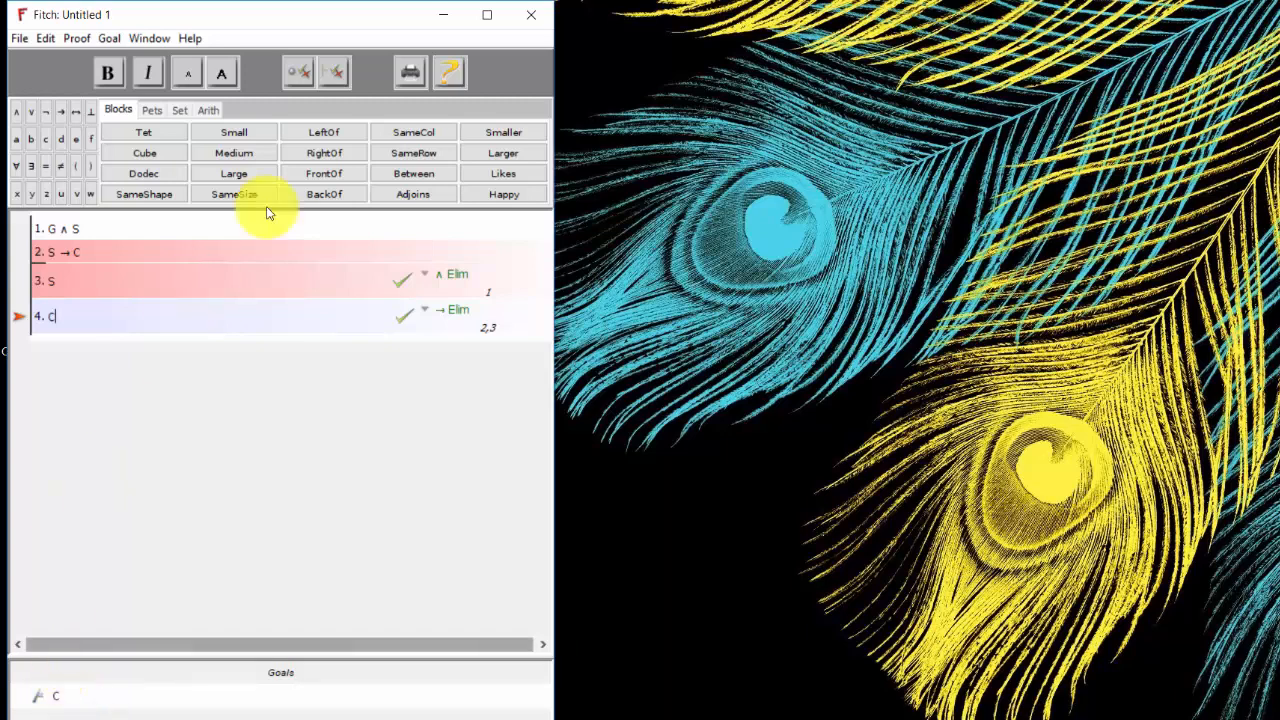
pyautogui.click(336, 72)
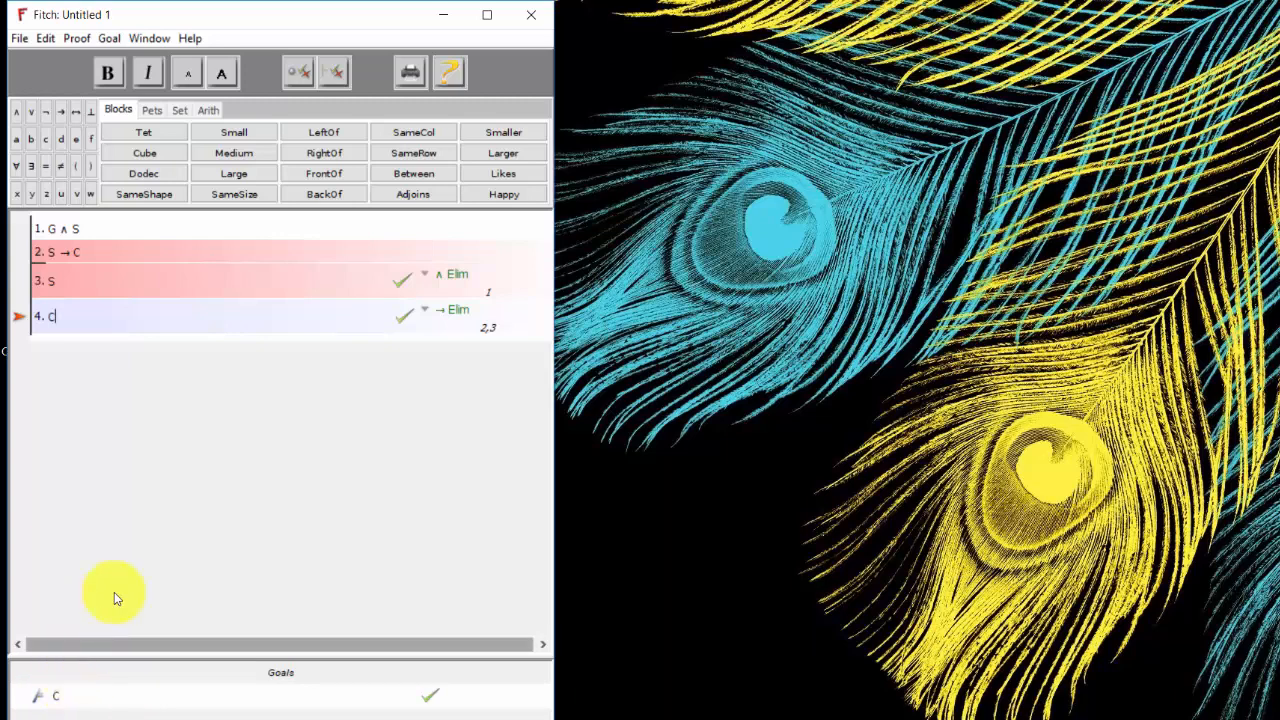
# - Change the rule of step 4 to ∧ Elim, verify the whole proof, and inspect the status of goal C
pyautogui.click(424, 311)
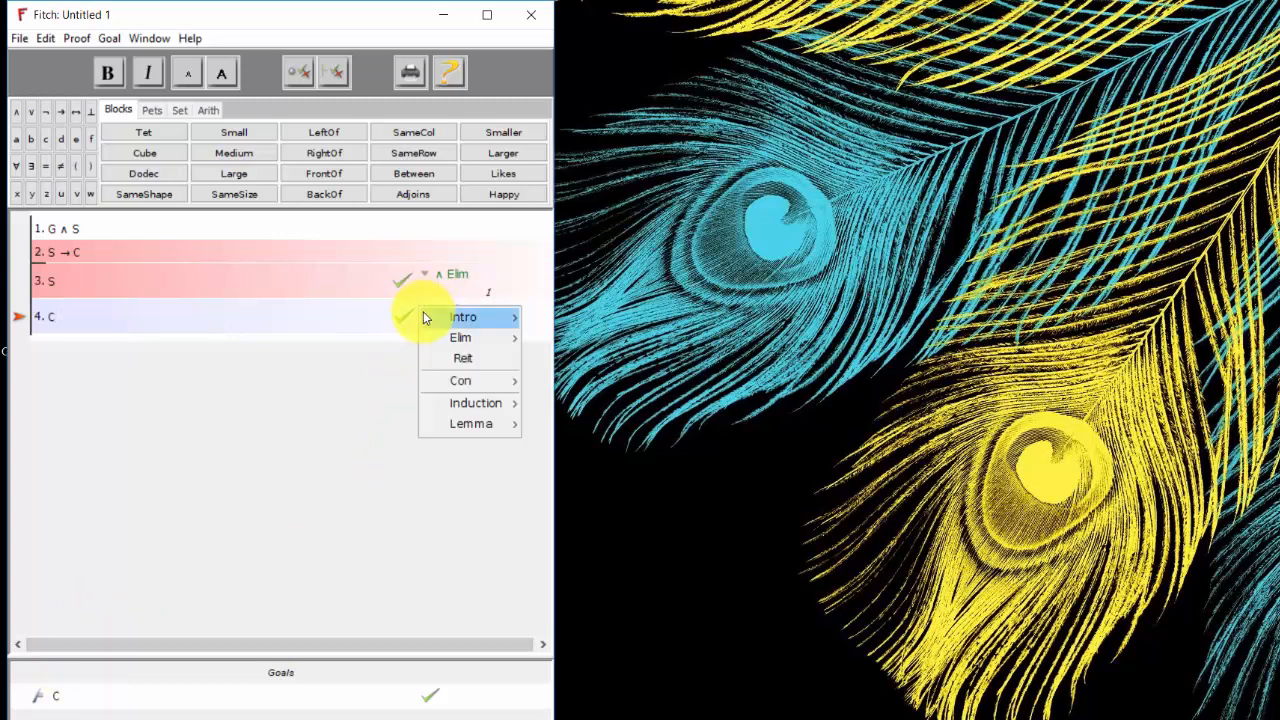
pyautogui.moveTo(424, 311)
pyautogui.moveTo(463, 337)
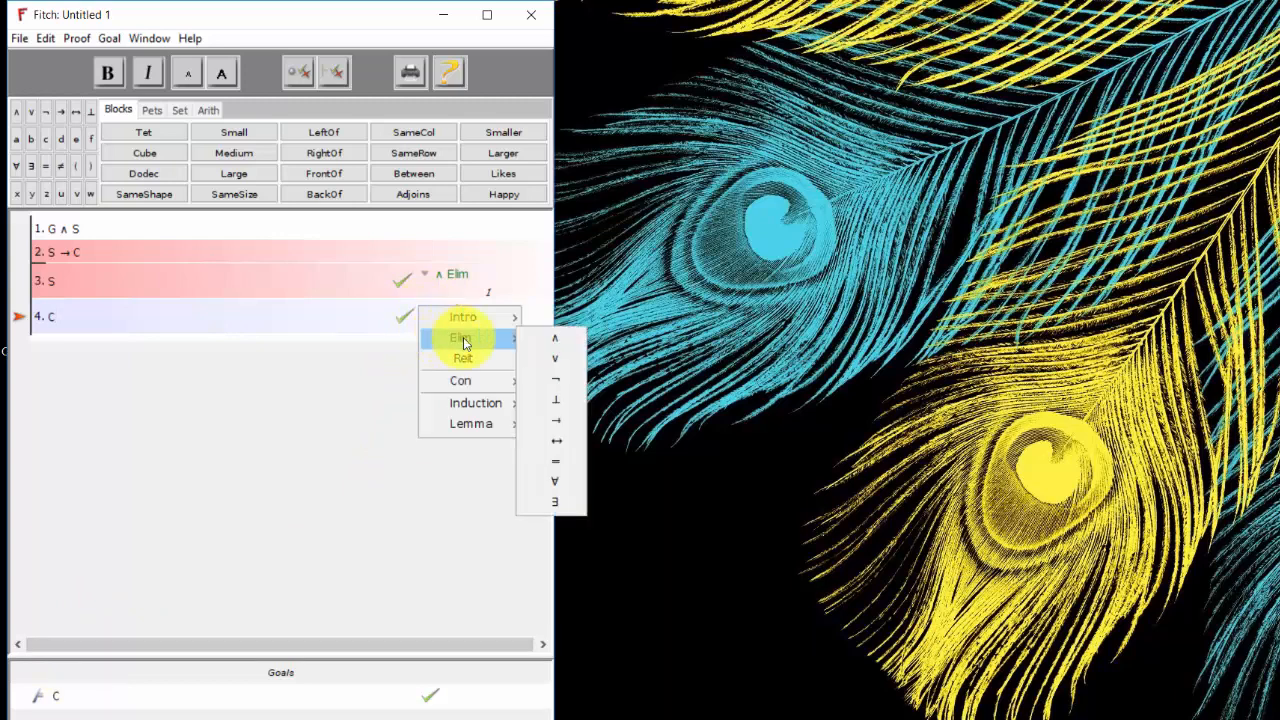
pyautogui.click(545, 346)
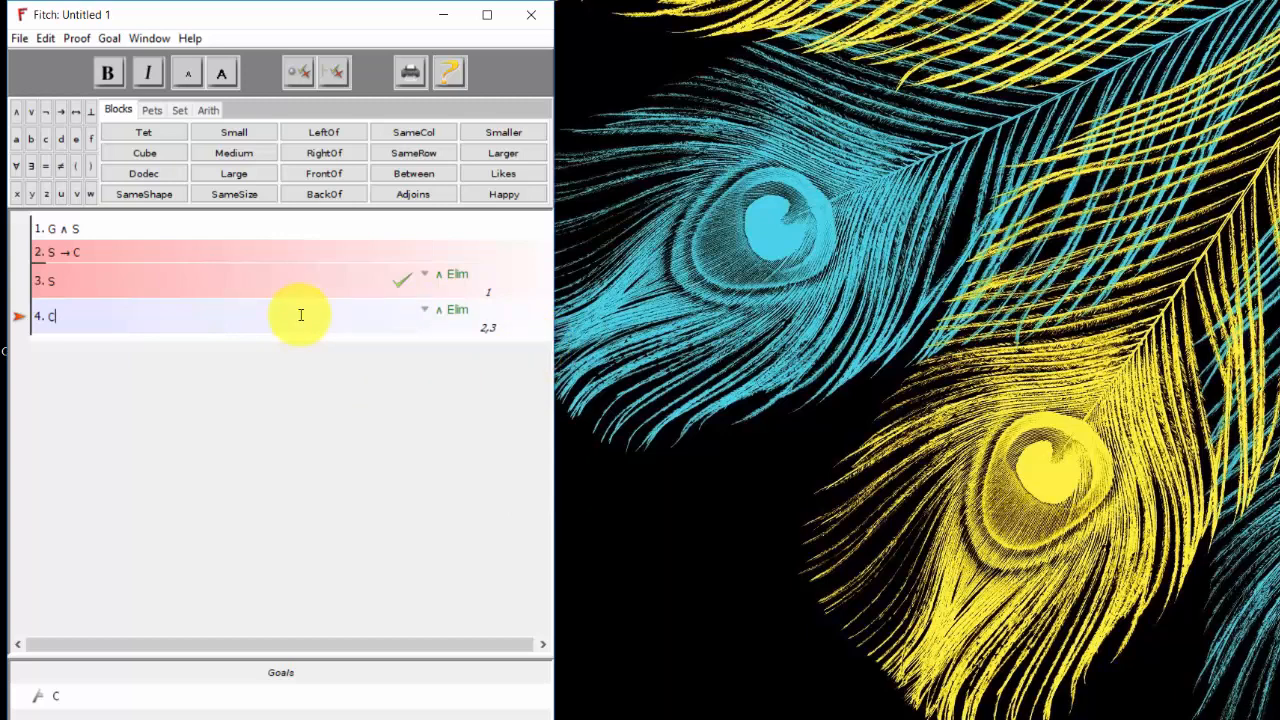
pyautogui.click(336, 73)
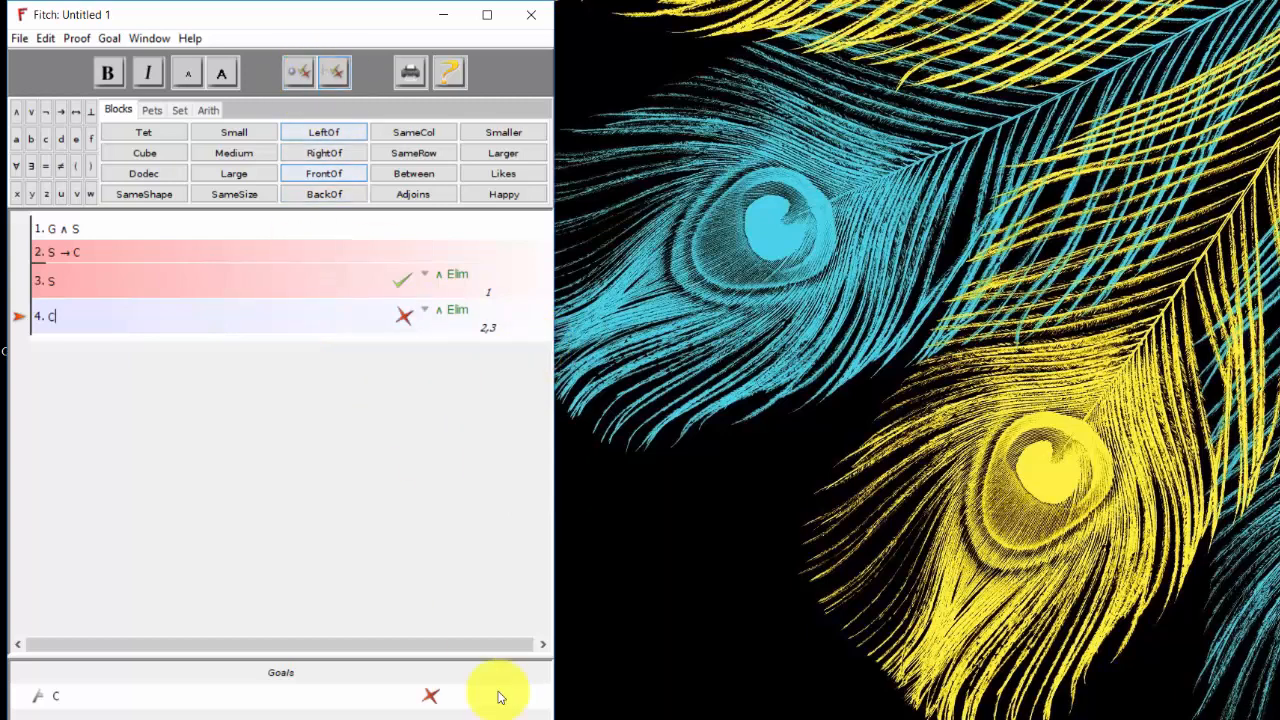
pyautogui.click(430, 697)
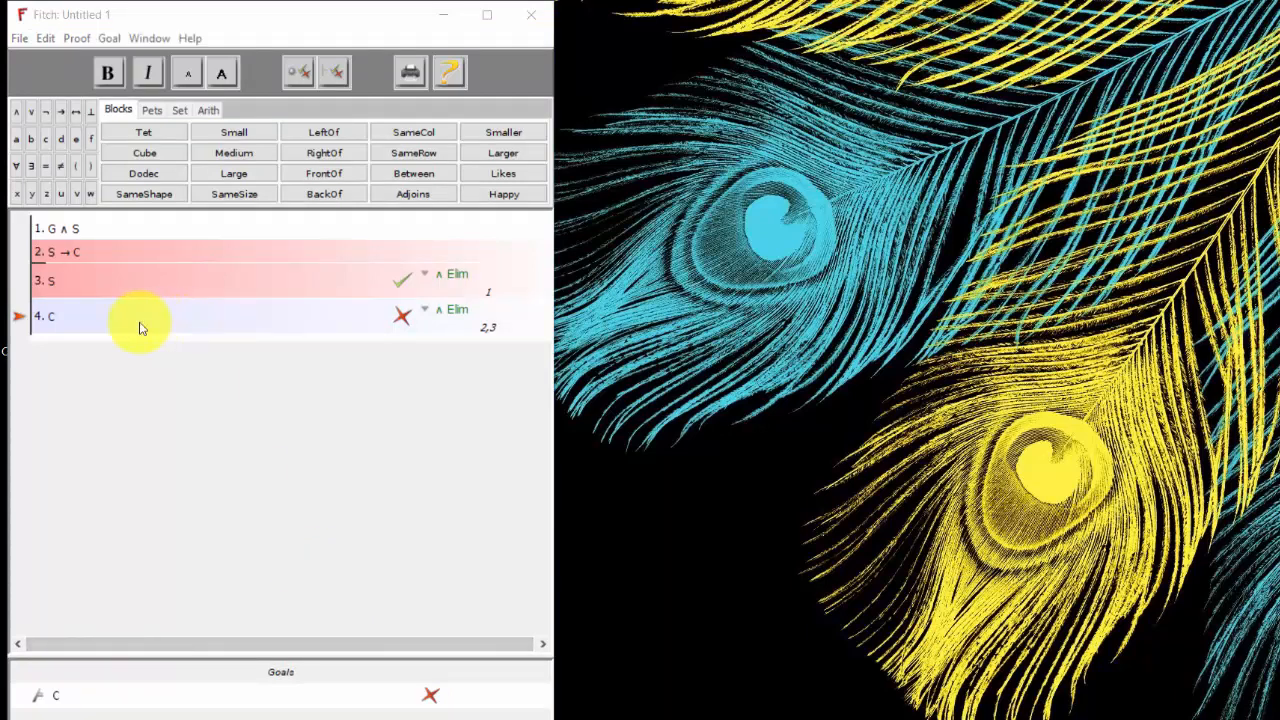
# - Move the focus through the proof lines back to step 4 and delete the derived steps
pyautogui.click(14, 321)
pyautogui.press('Up')
pyautogui.press('Down')
pyautogui.press('Up')
pyautogui.press('Up')
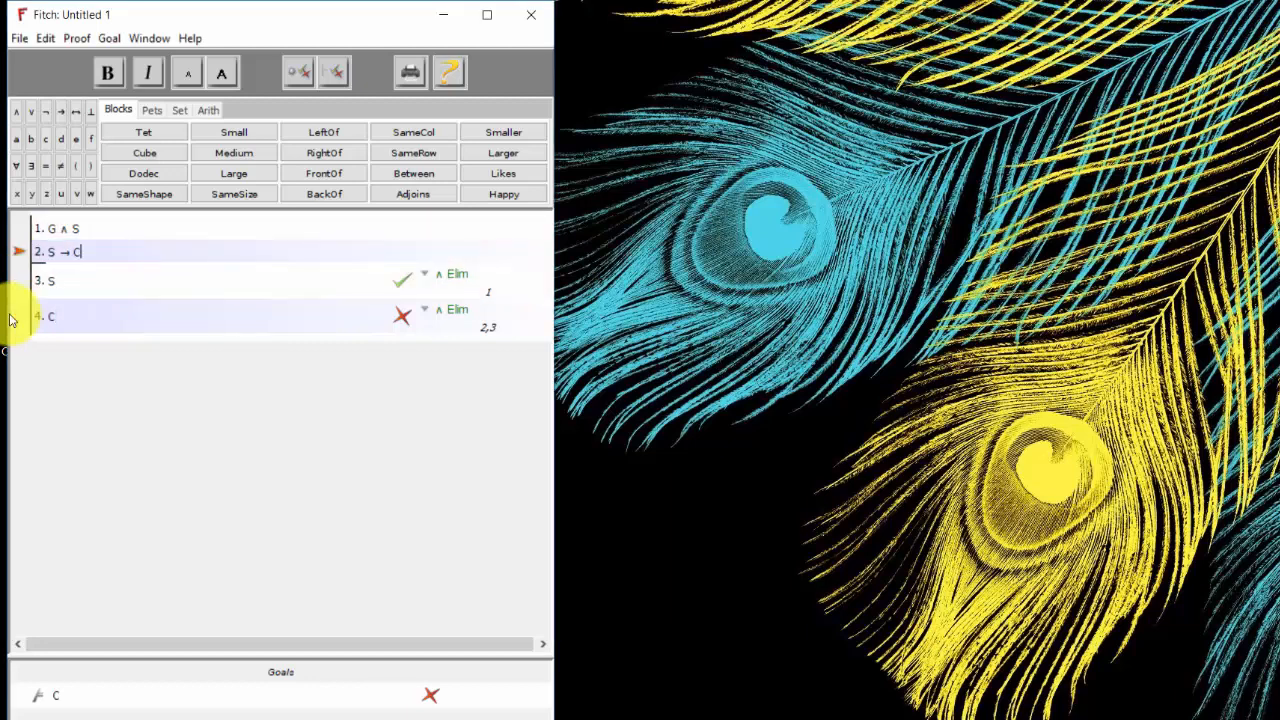
pyautogui.press('Down')
pyautogui.press('Down')
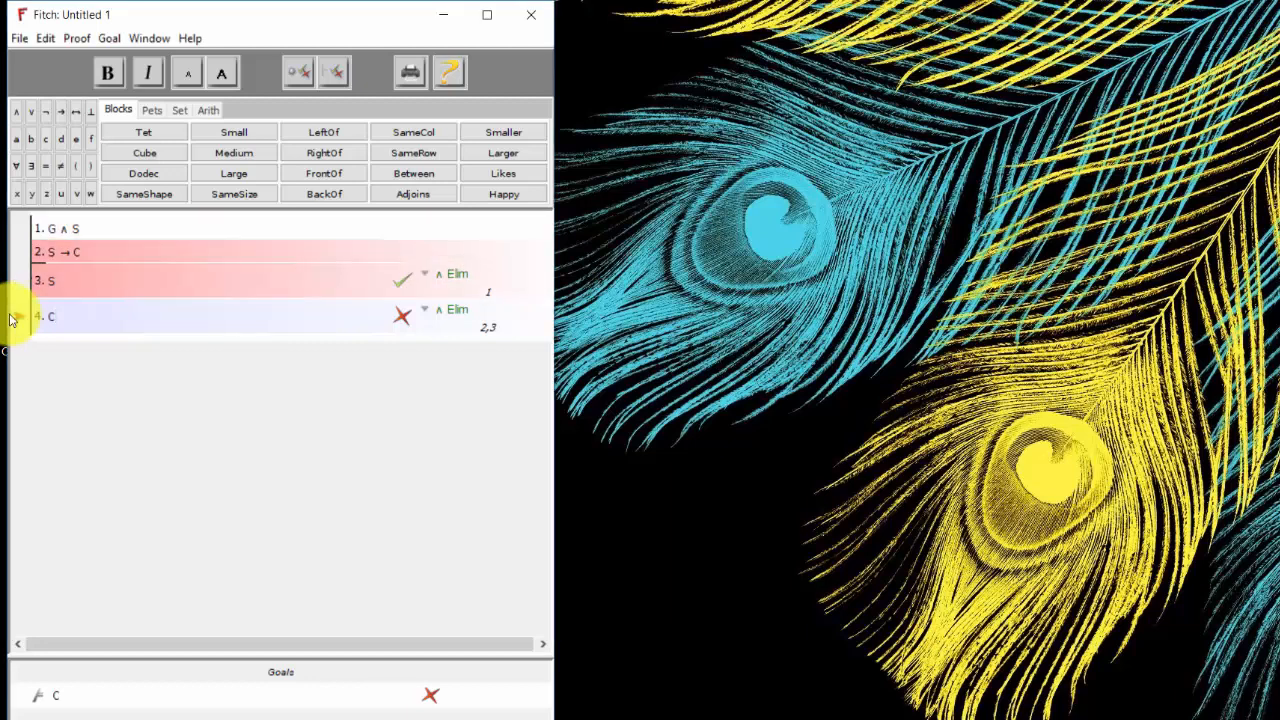
pyautogui.hotkey('ctrl', 'd')
pyautogui.hotkey('ctrl', 'd')
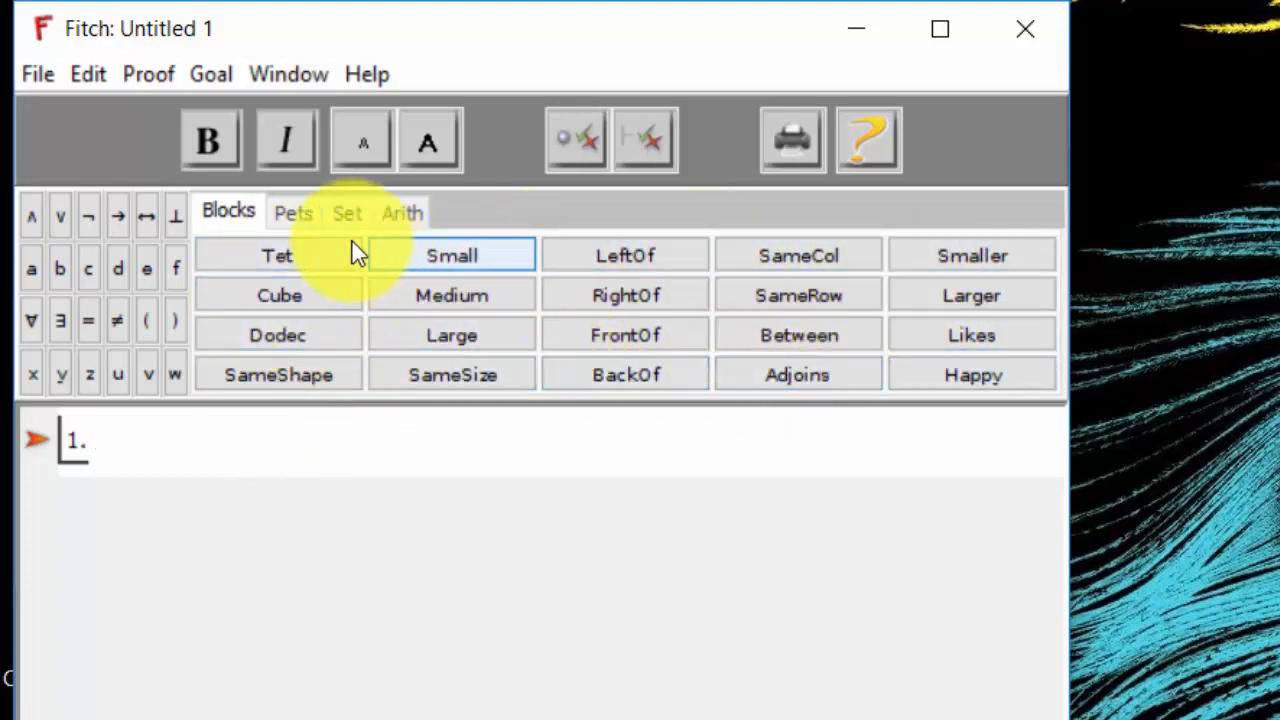
# - Review the predicates and symbols offered in the Pets, Set and Arith groups, and return to Blocks
pyautogui.click(295, 214)
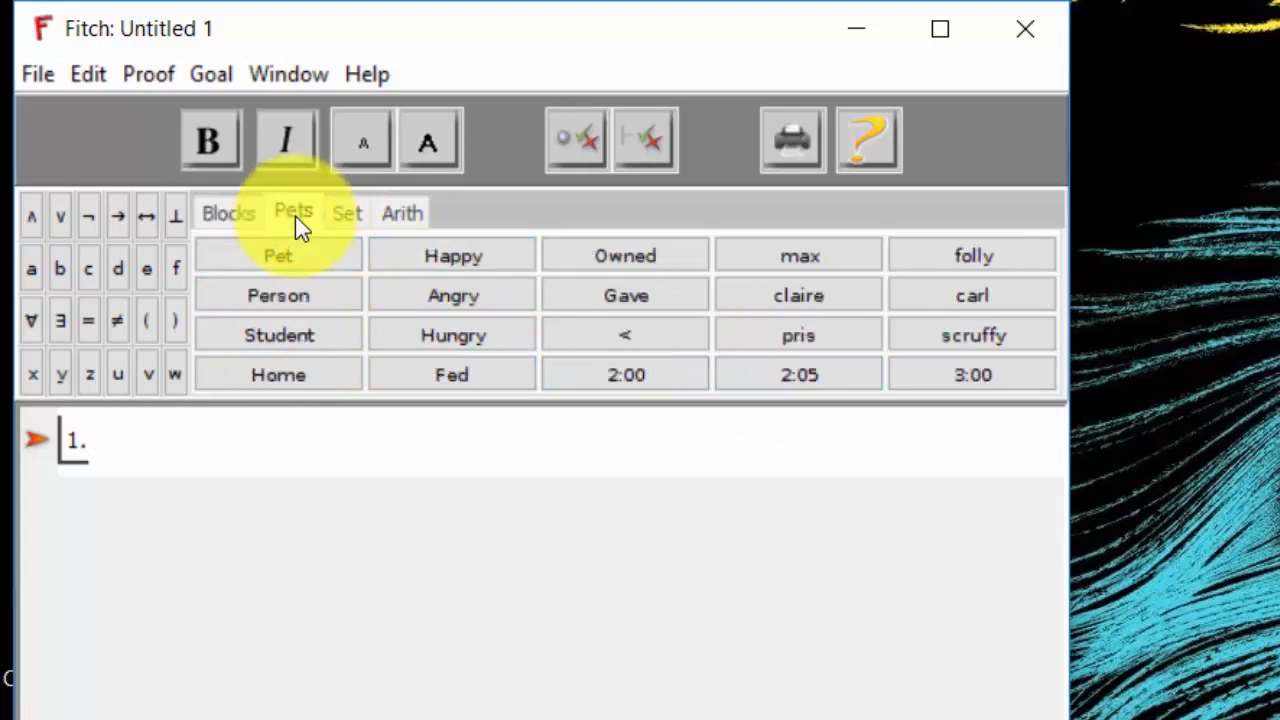
pyautogui.click(350, 219)
pyautogui.click(405, 227)
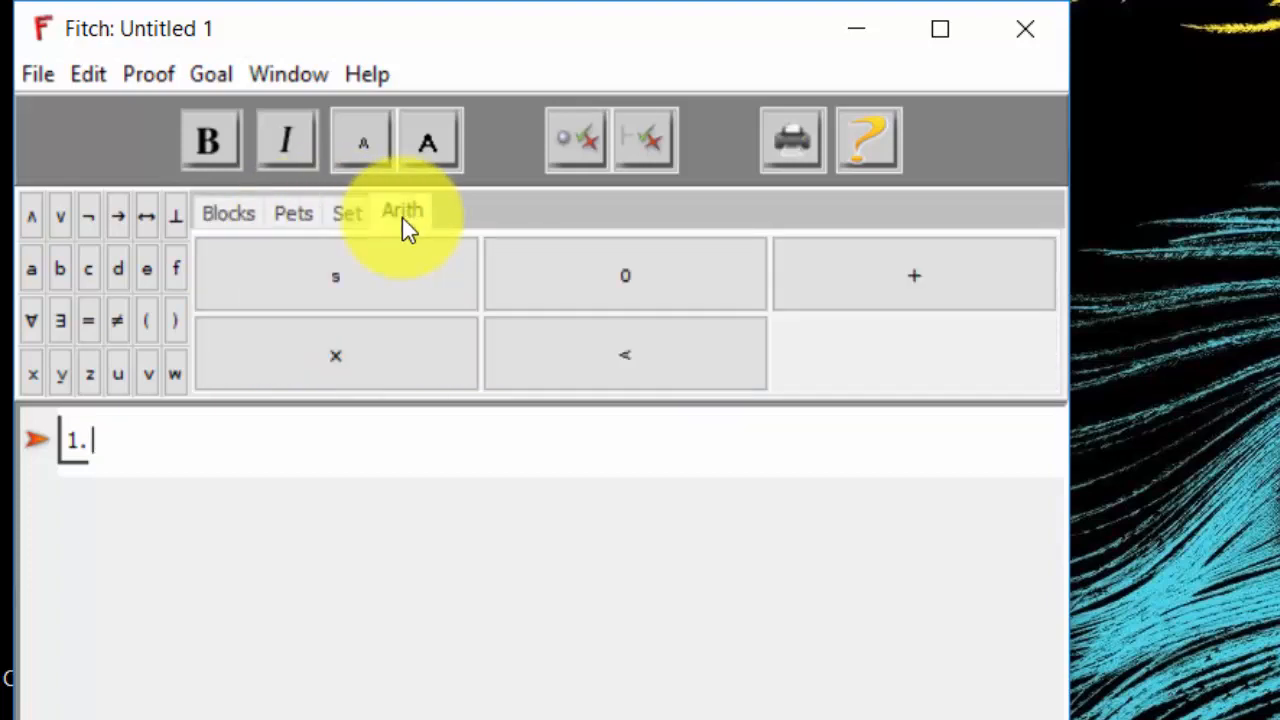
pyautogui.click(346, 220)
pyautogui.click(298, 216)
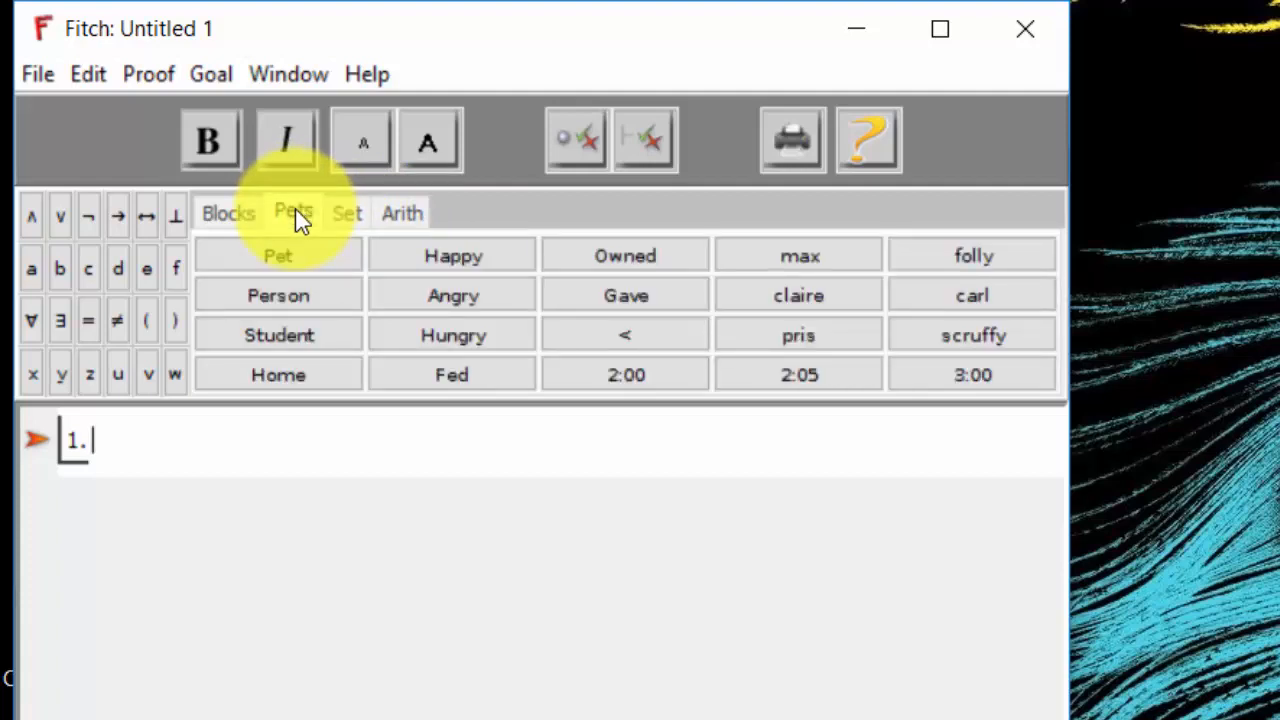
pyautogui.click(215, 215)
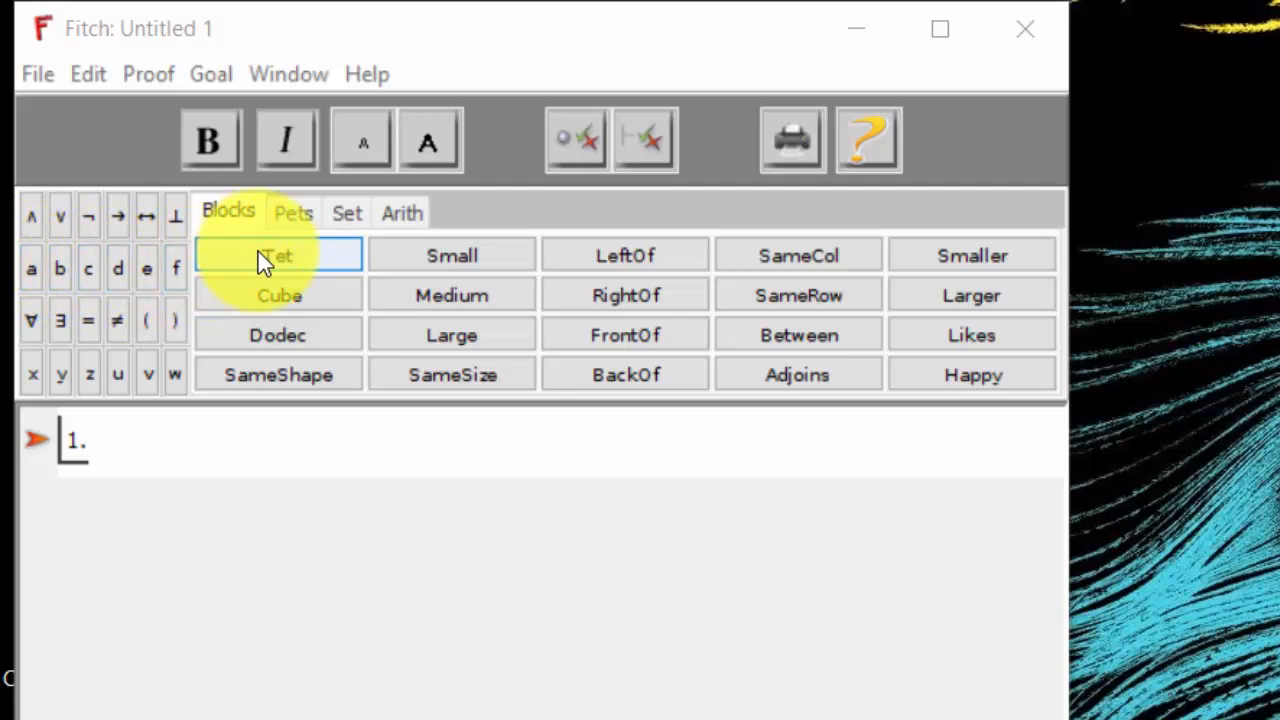
# - Enter LeftOf(a, b) as premise 1 using the Blocks predicate and the constants a and b
pyautogui.click(601, 262)
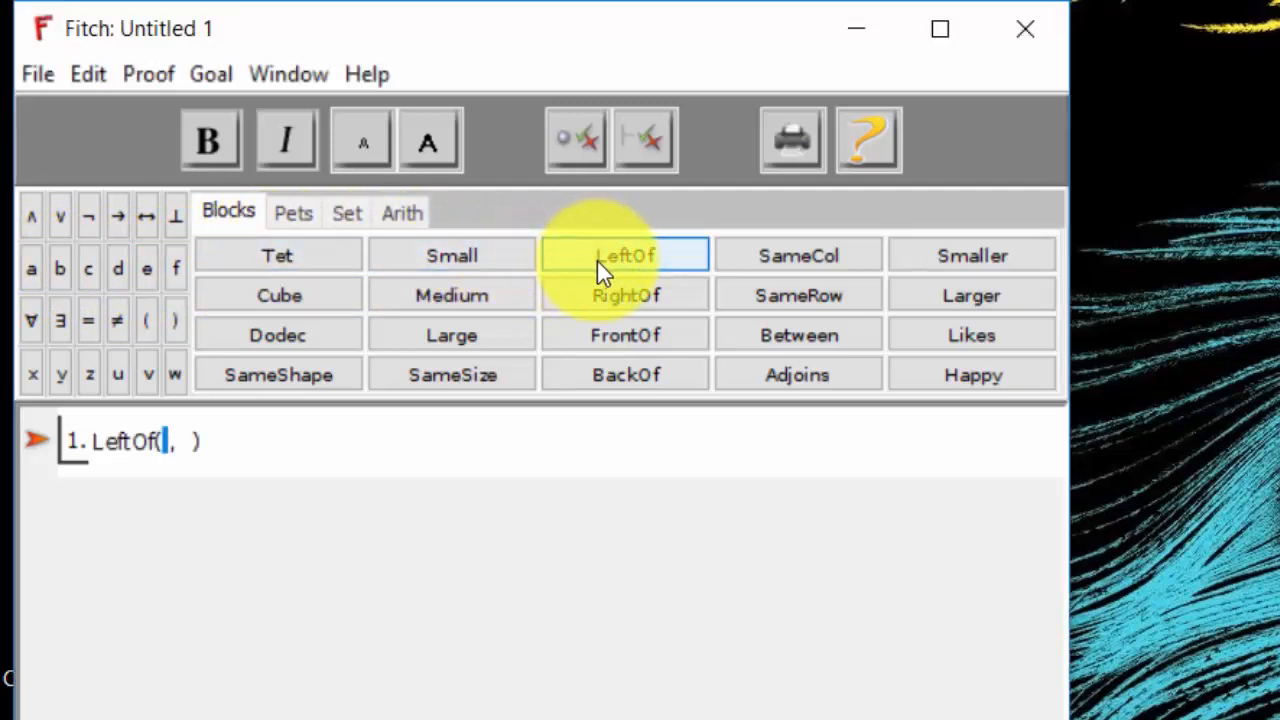
pyautogui.click(32, 270)
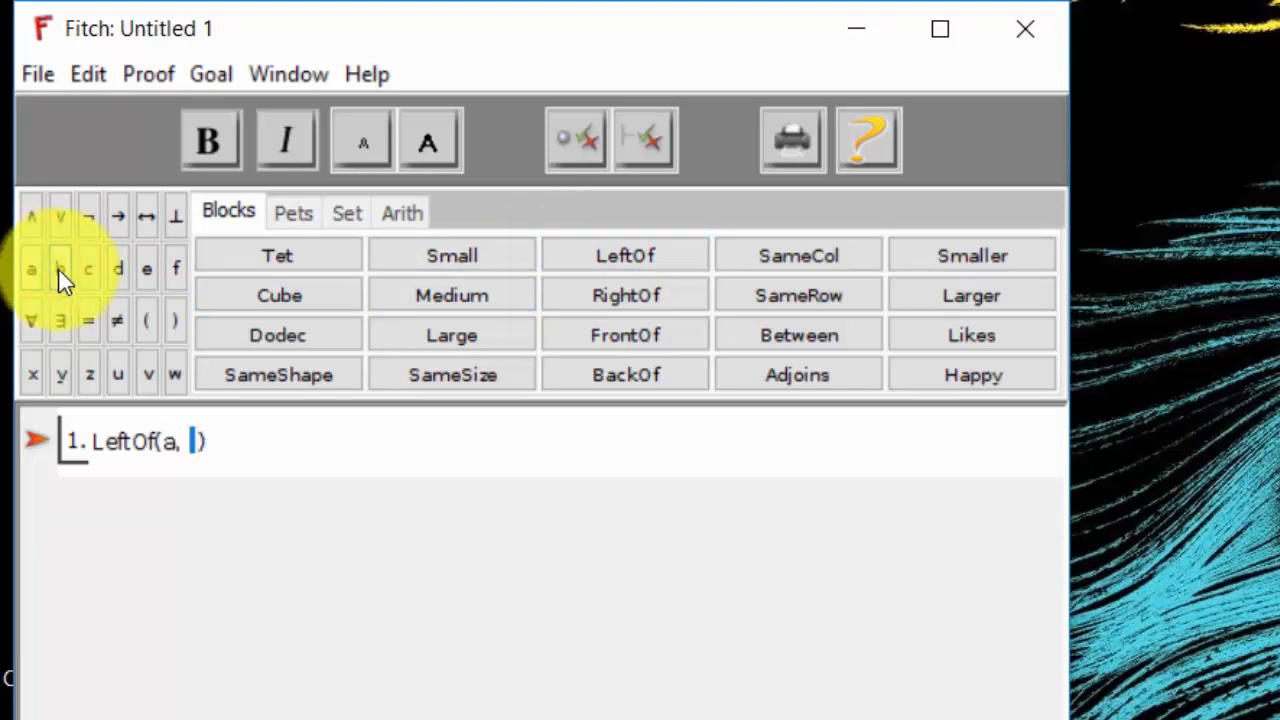
pyautogui.click(633, 616)
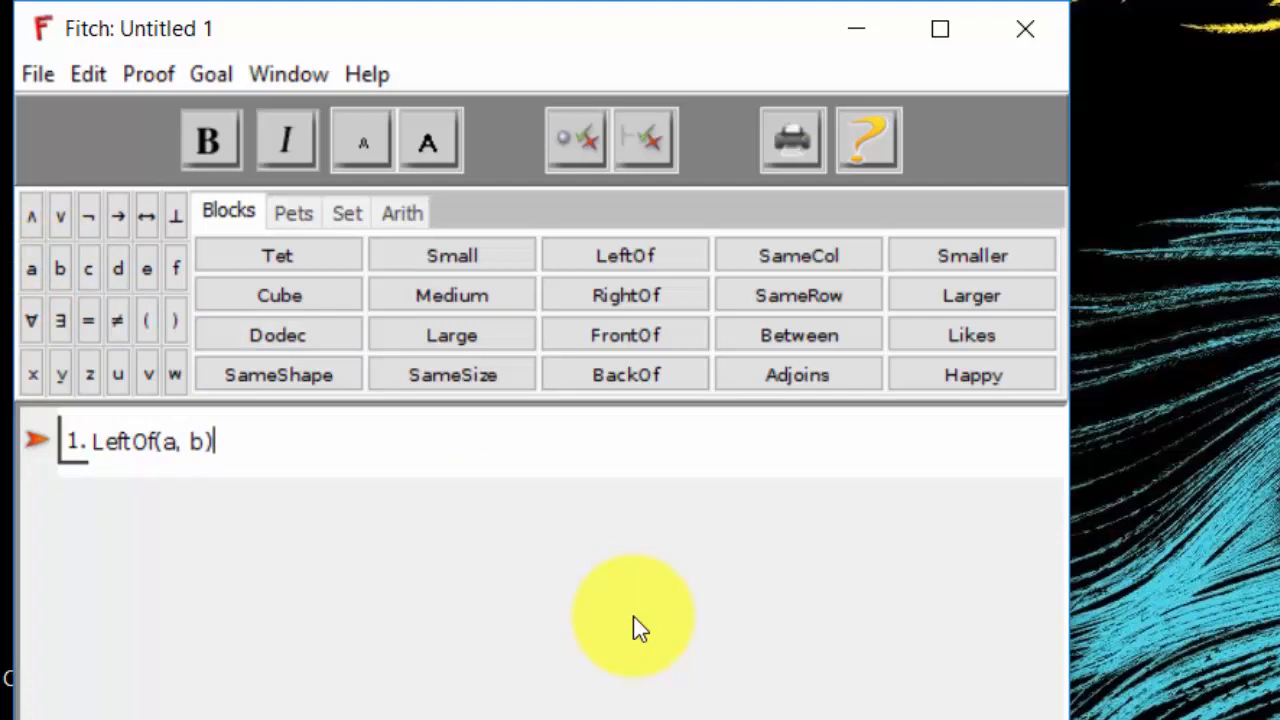
# - Add step 2 below the premise with the sentence RightOf(b, a)
pyautogui.hotkey('ctrl', 'a')
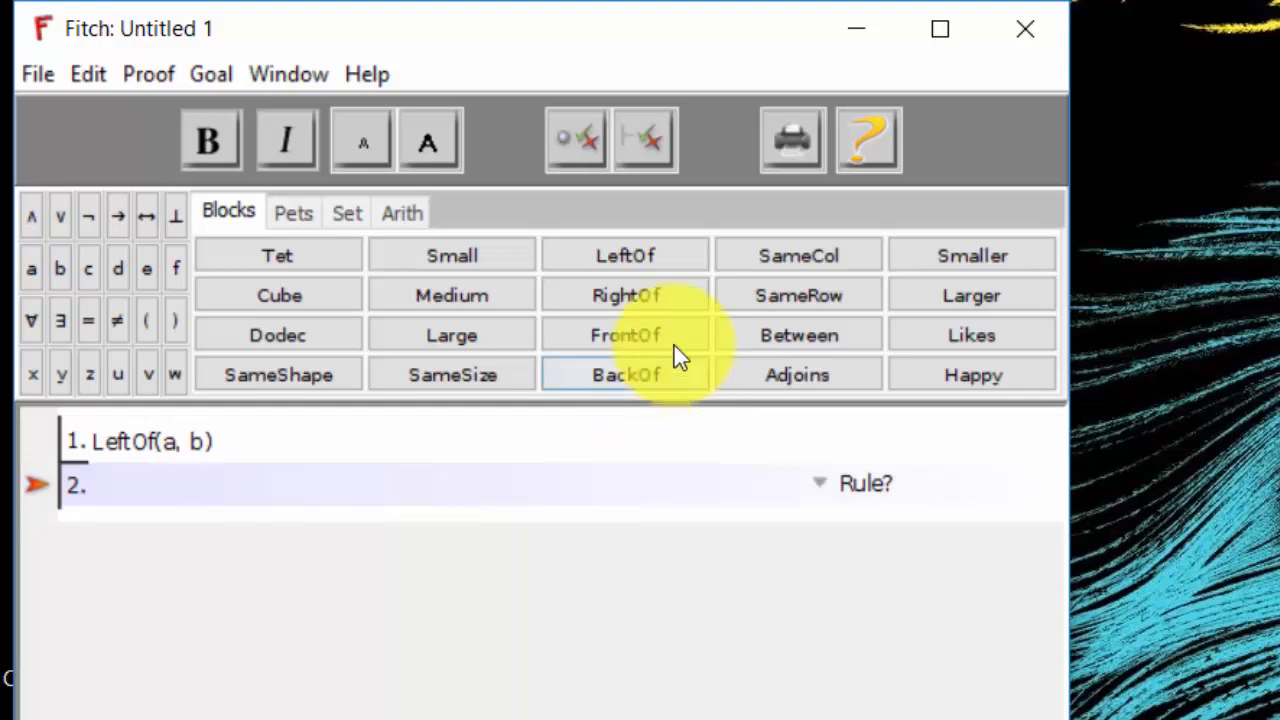
pyautogui.click(633, 293)
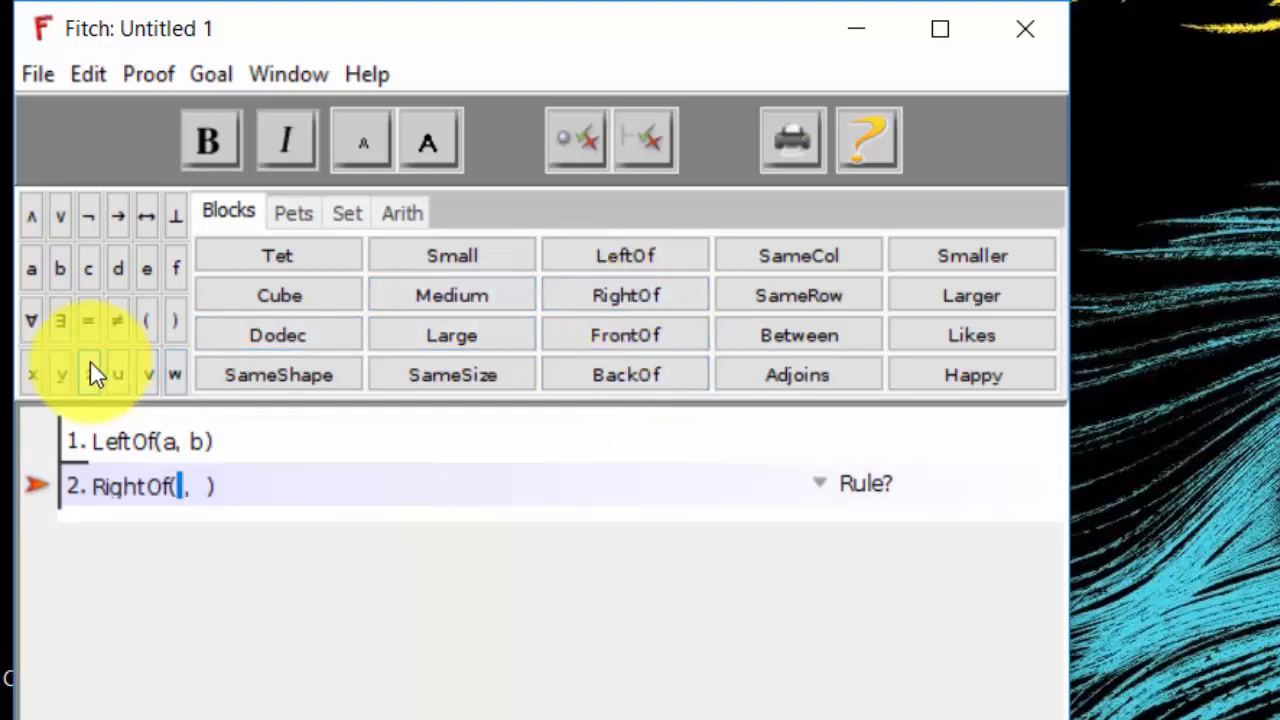
pyautogui.click(62, 266)
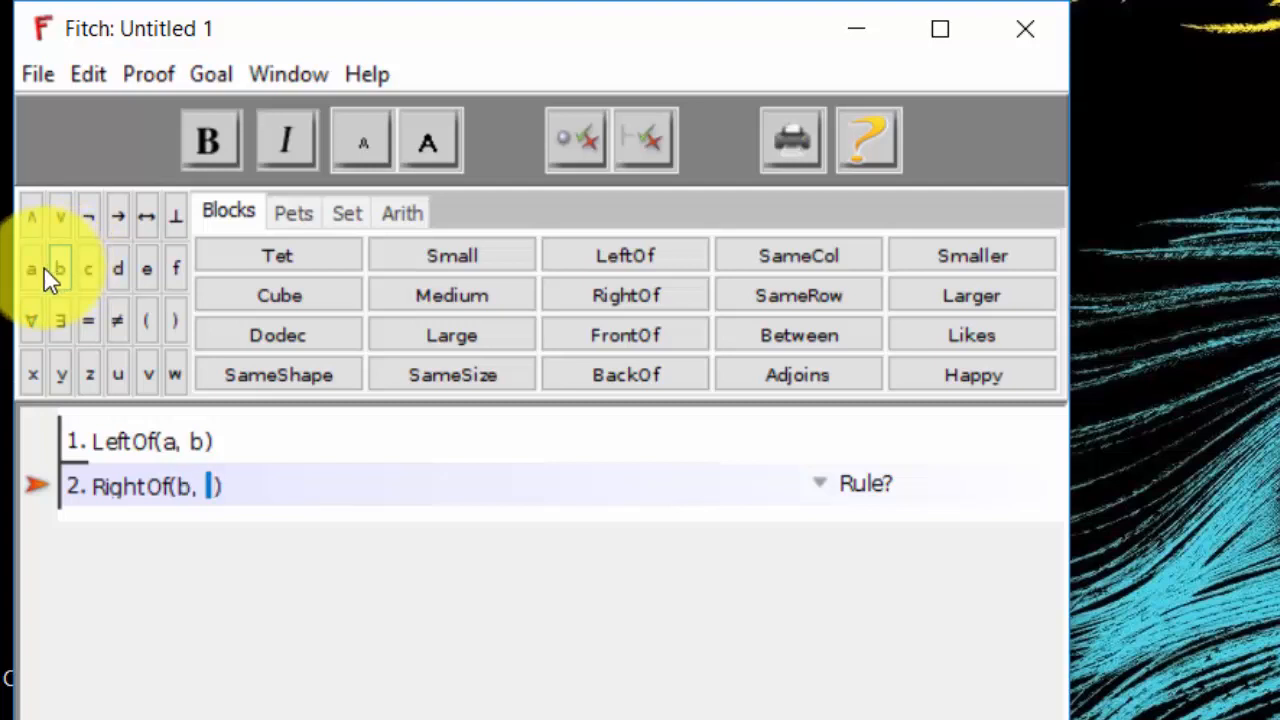
pyautogui.click(35, 271)
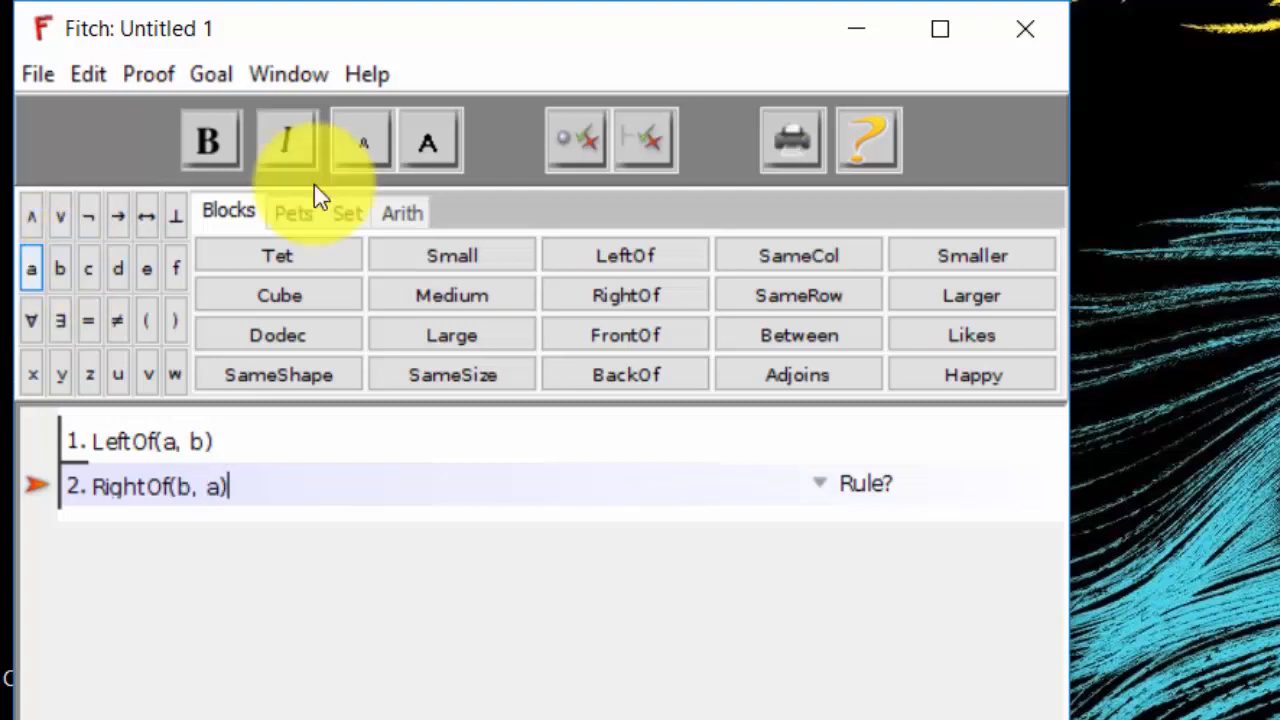
# - Justify step 2 with the Ana Con rule citing line 1, and check the step
pyautogui.click(852, 494)
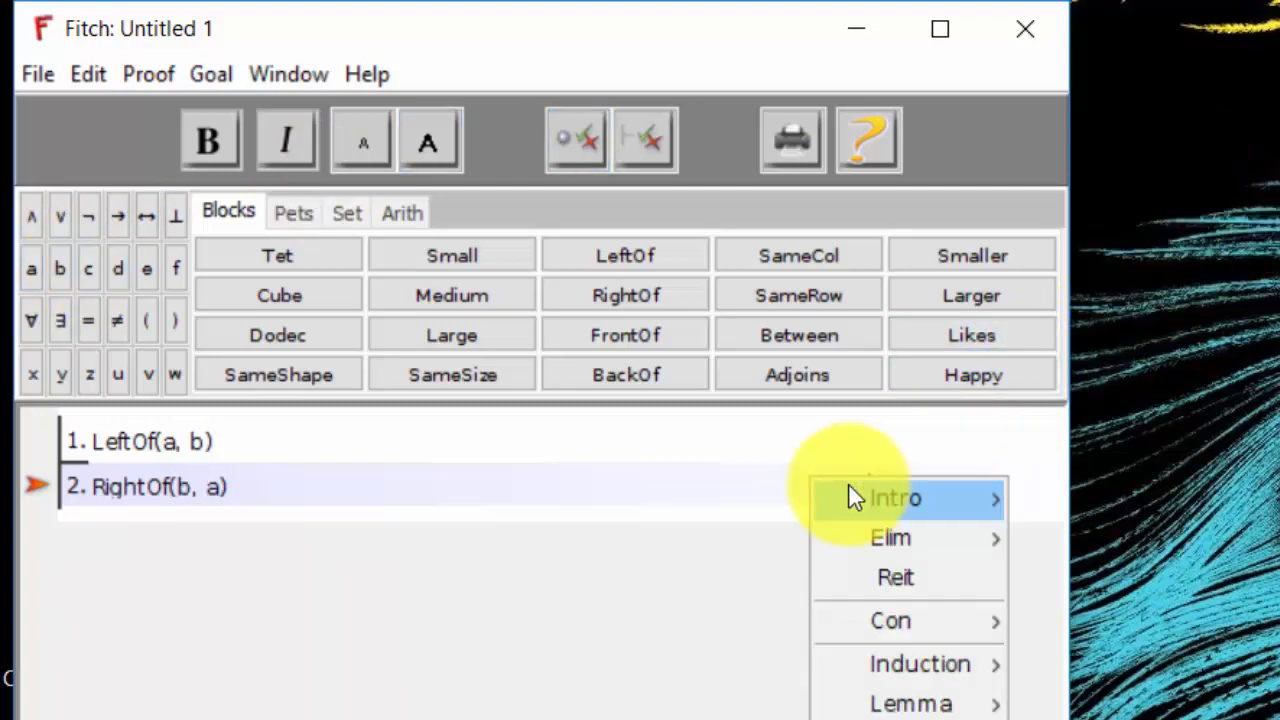
pyautogui.moveTo(880, 629)
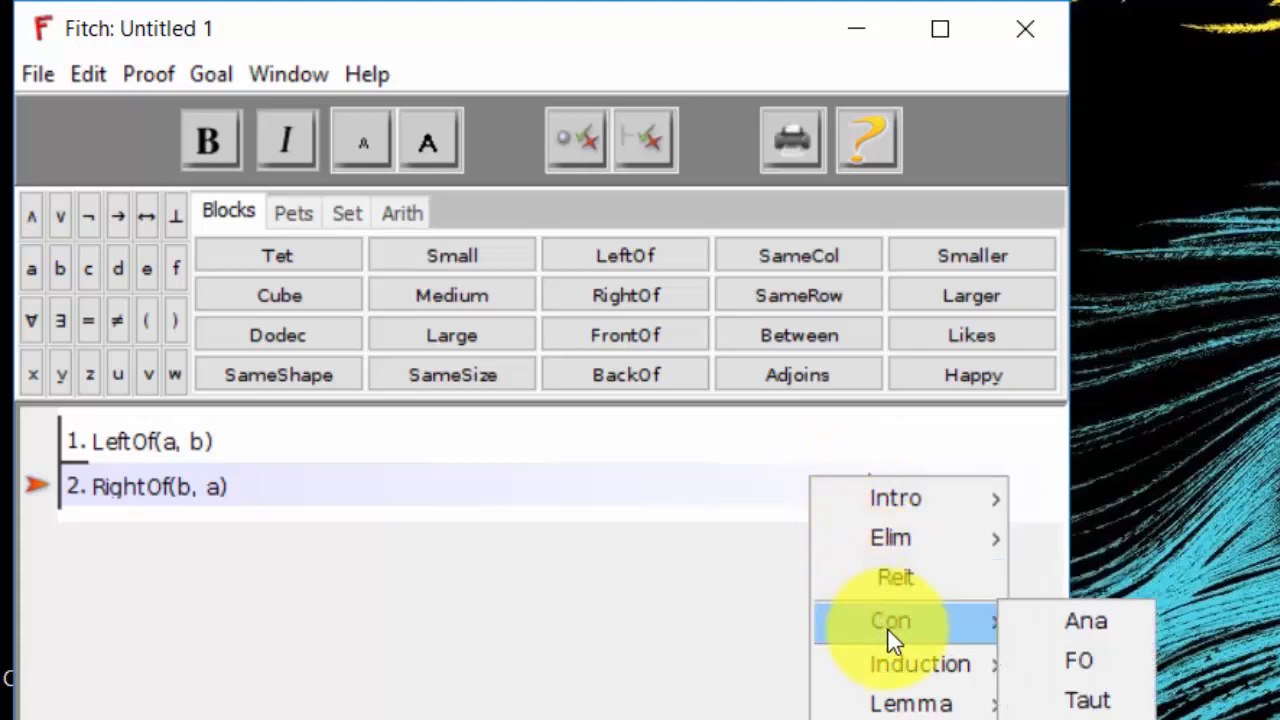
pyautogui.click(1031, 621)
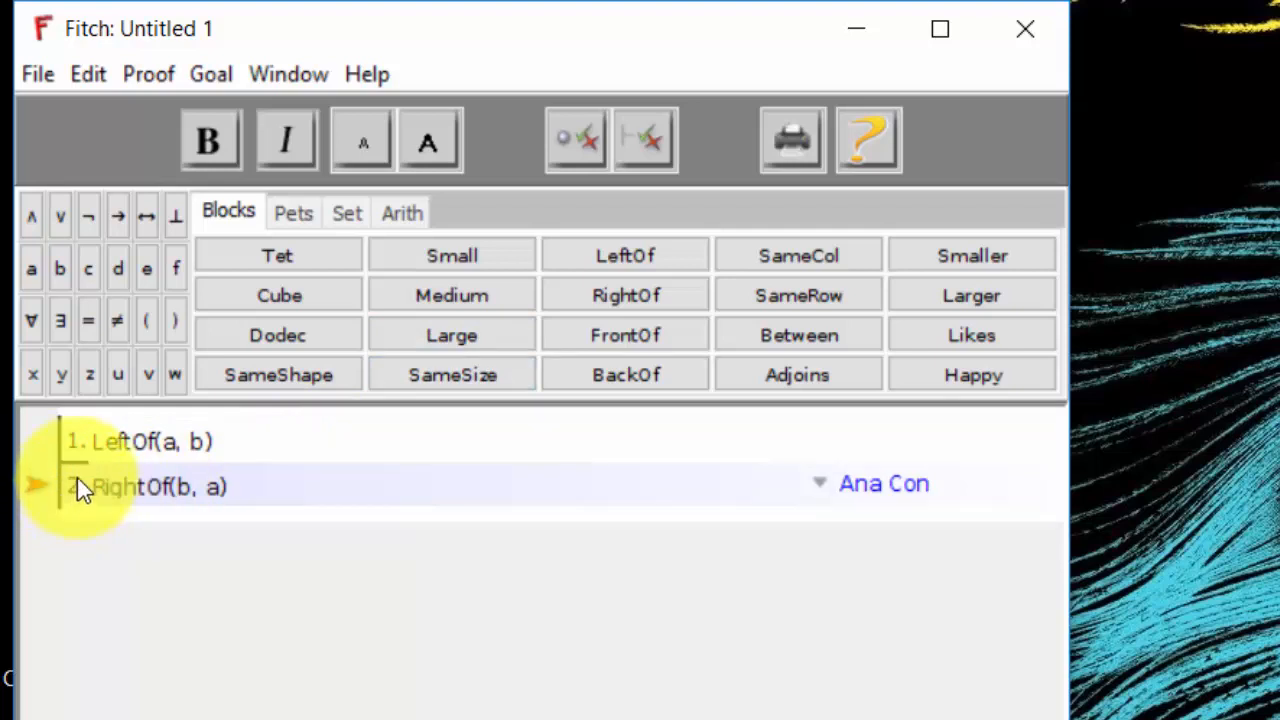
pyautogui.click(128, 438)
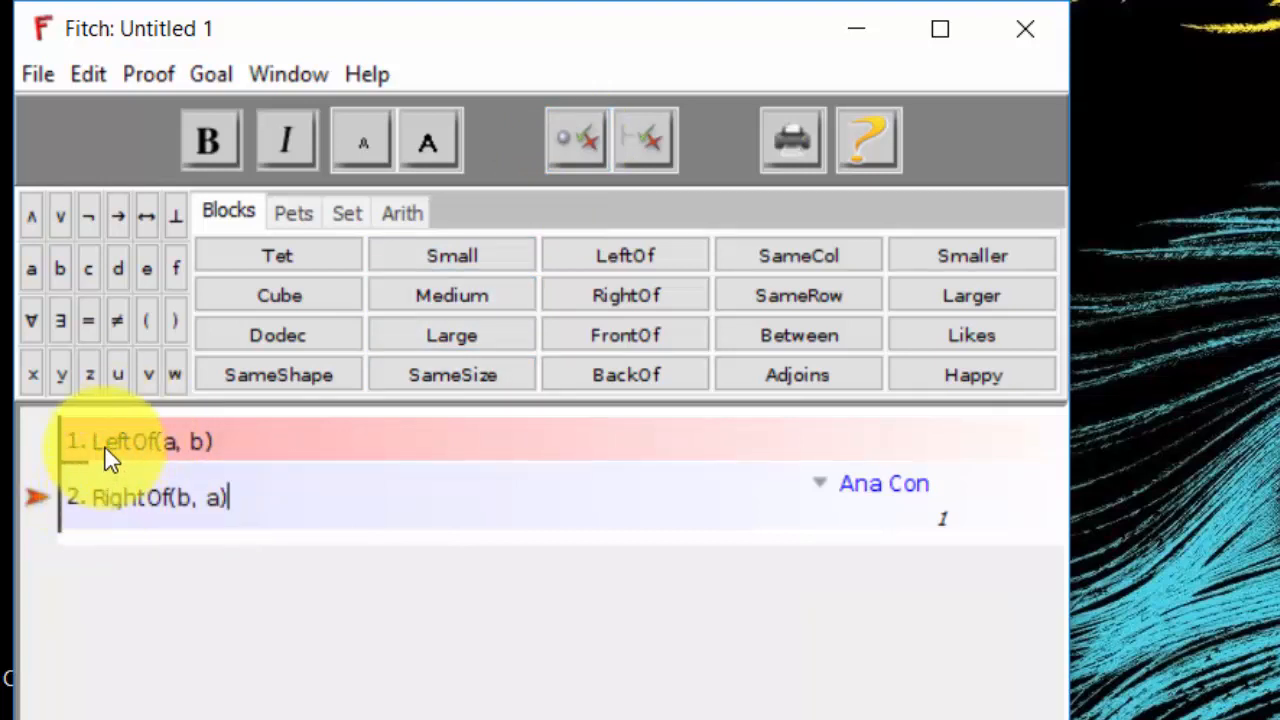
pyautogui.click(583, 130)
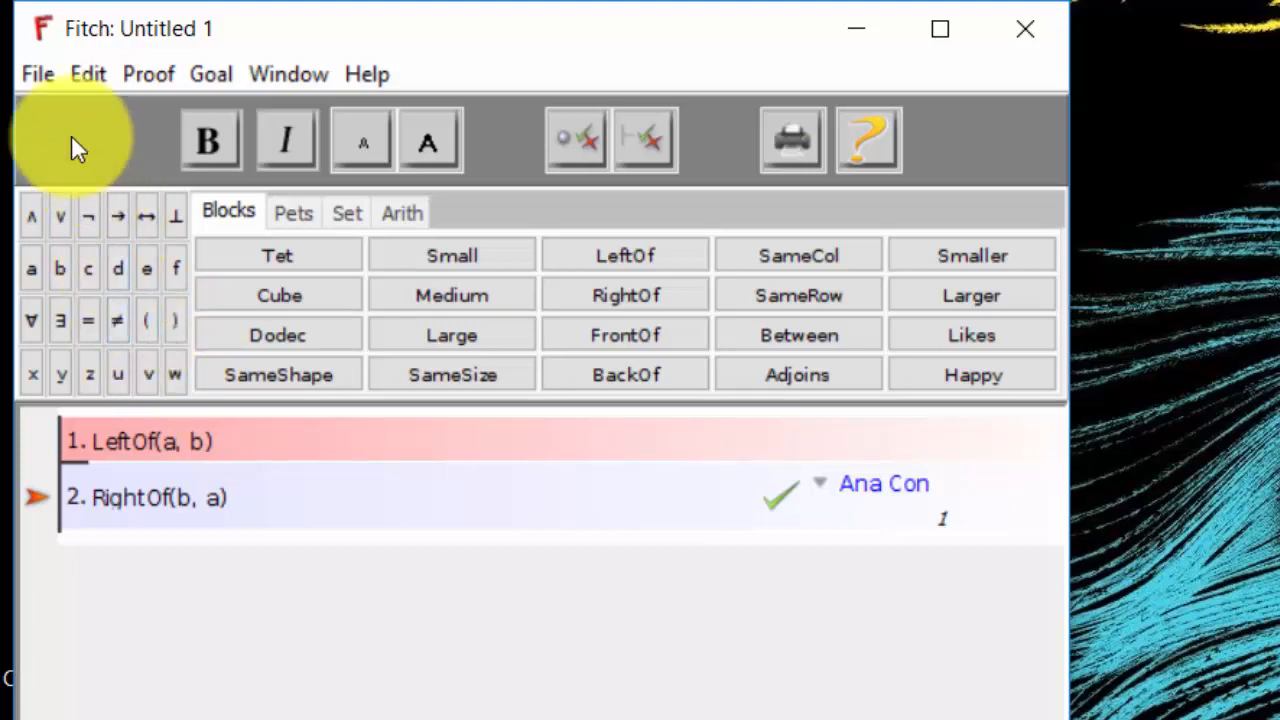
# - Start opening a file and browse to the Fitch Exercise Files folder inside Language, Proof and Logic
pyautogui.click(38, 75)
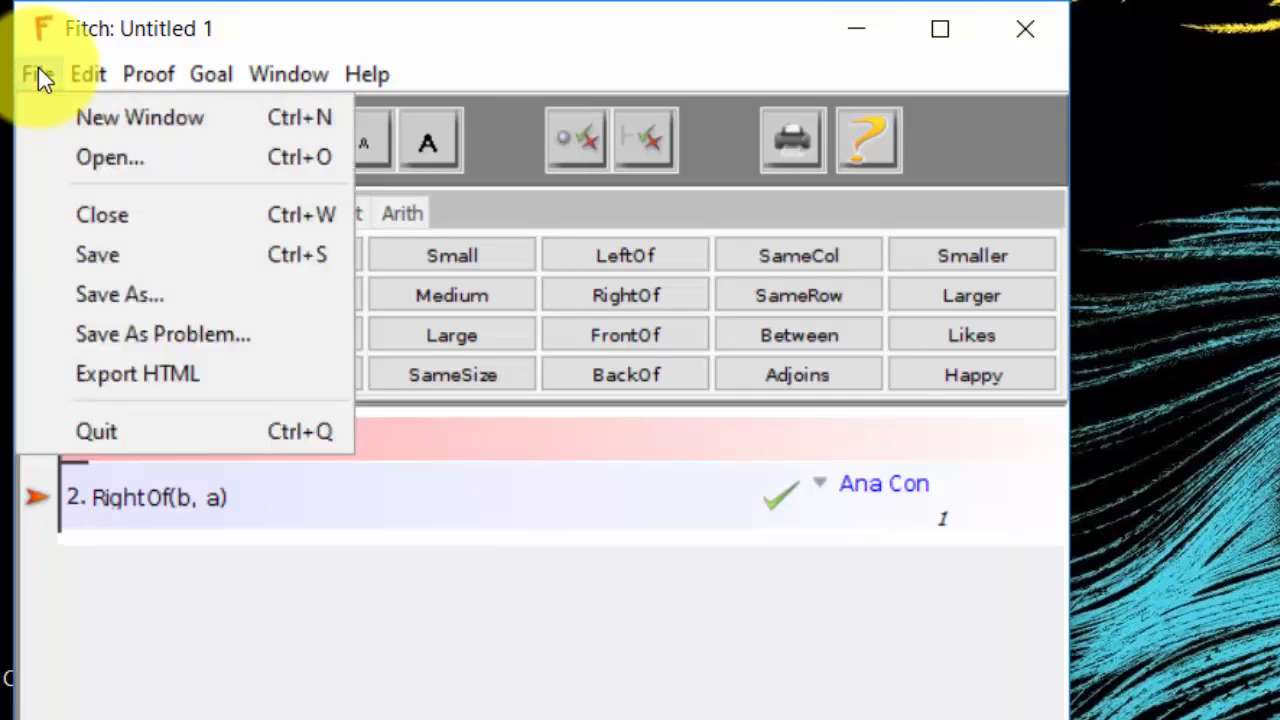
pyautogui.click(80, 158)
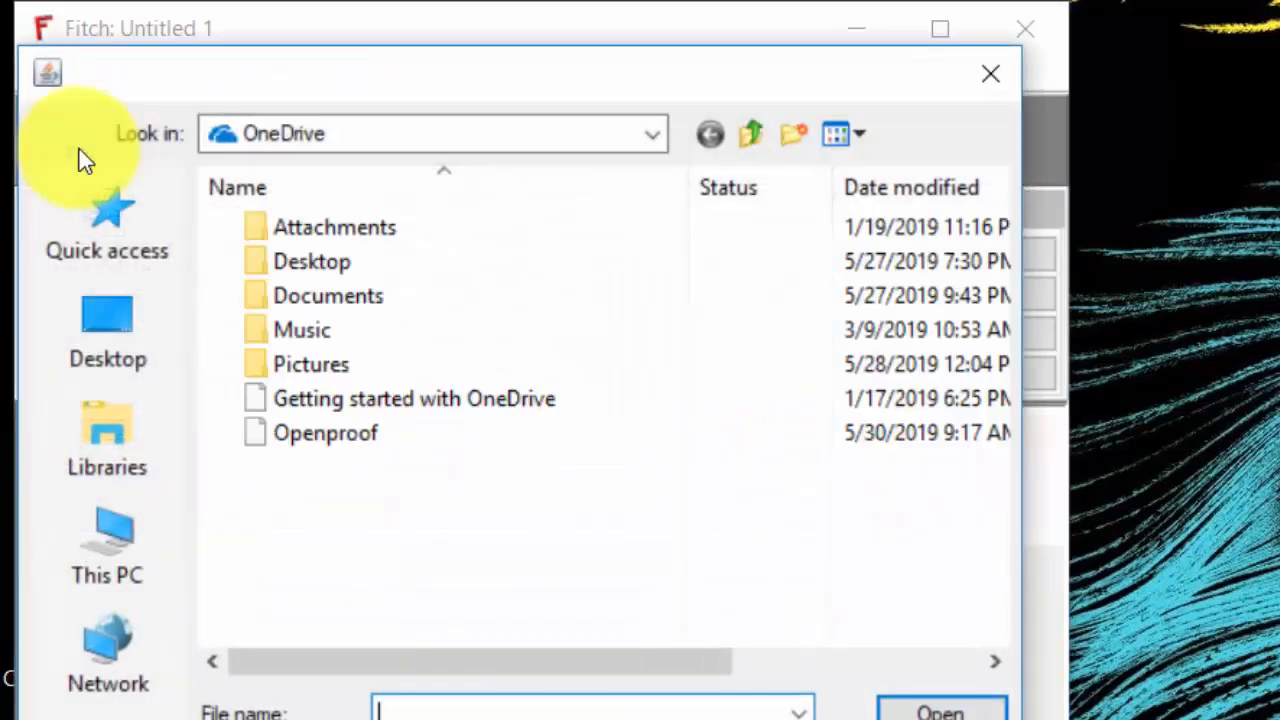
pyautogui.click(652, 135)
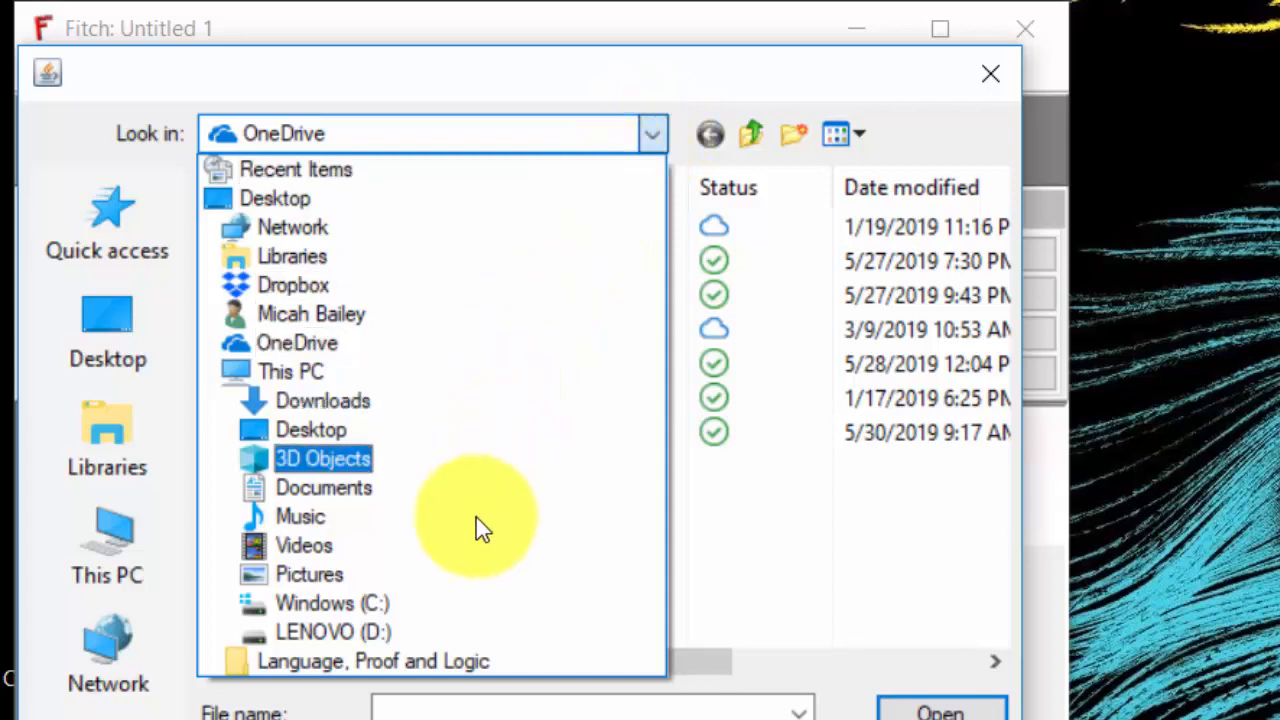
pyautogui.click(455, 662)
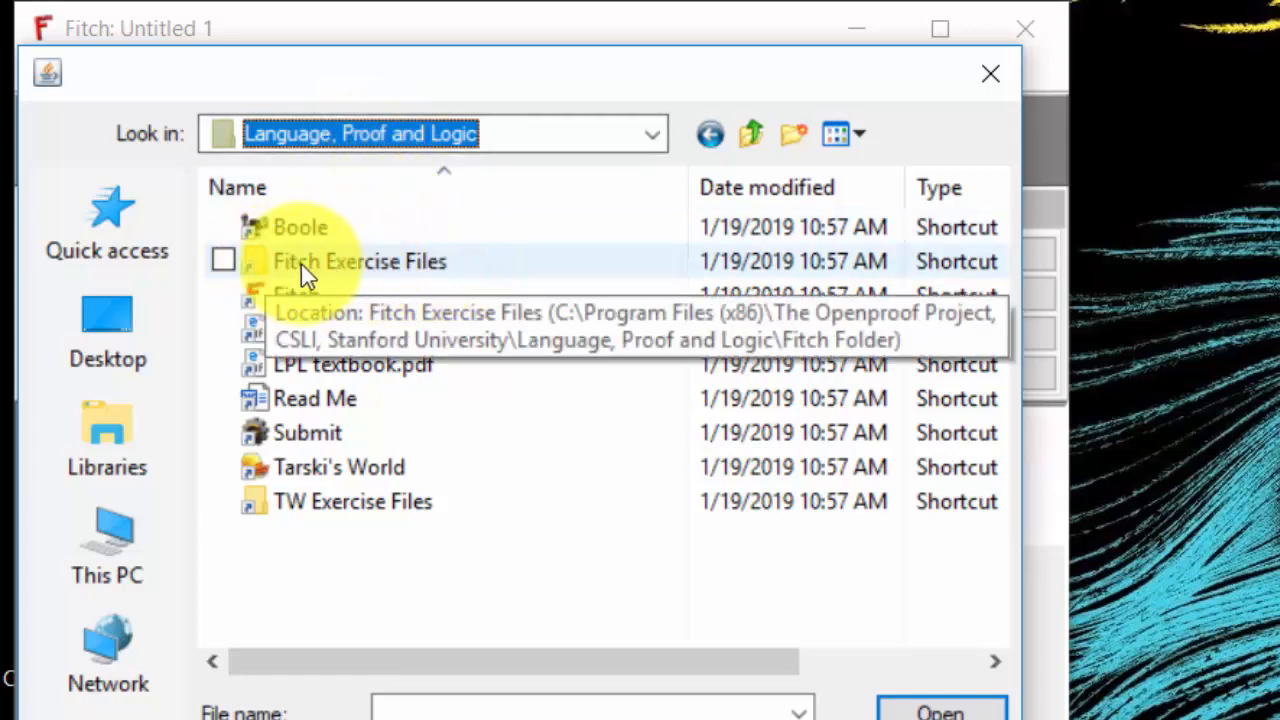
pyautogui.doubleClick(359, 262)
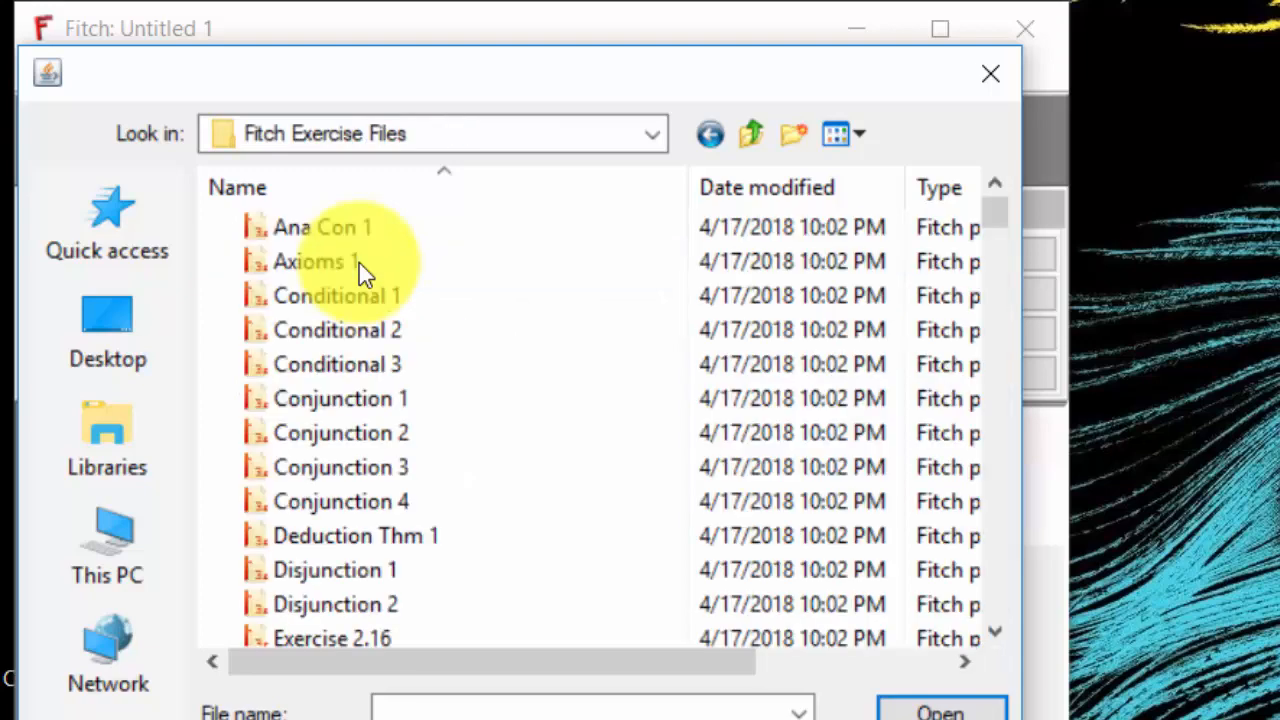
# - Look through the list of exercise files and open Exercise 2.27
pyautogui.scroll(-10, 415, 410)
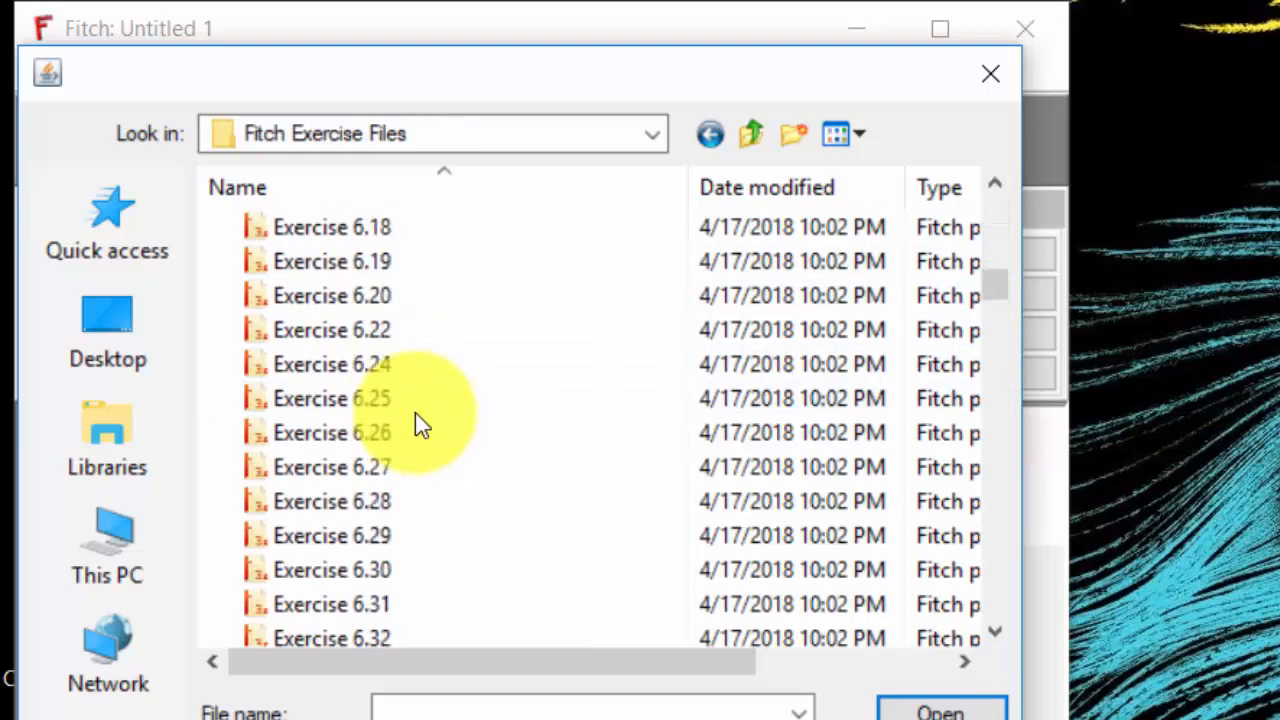
pyautogui.scroll(-20, 415, 412)
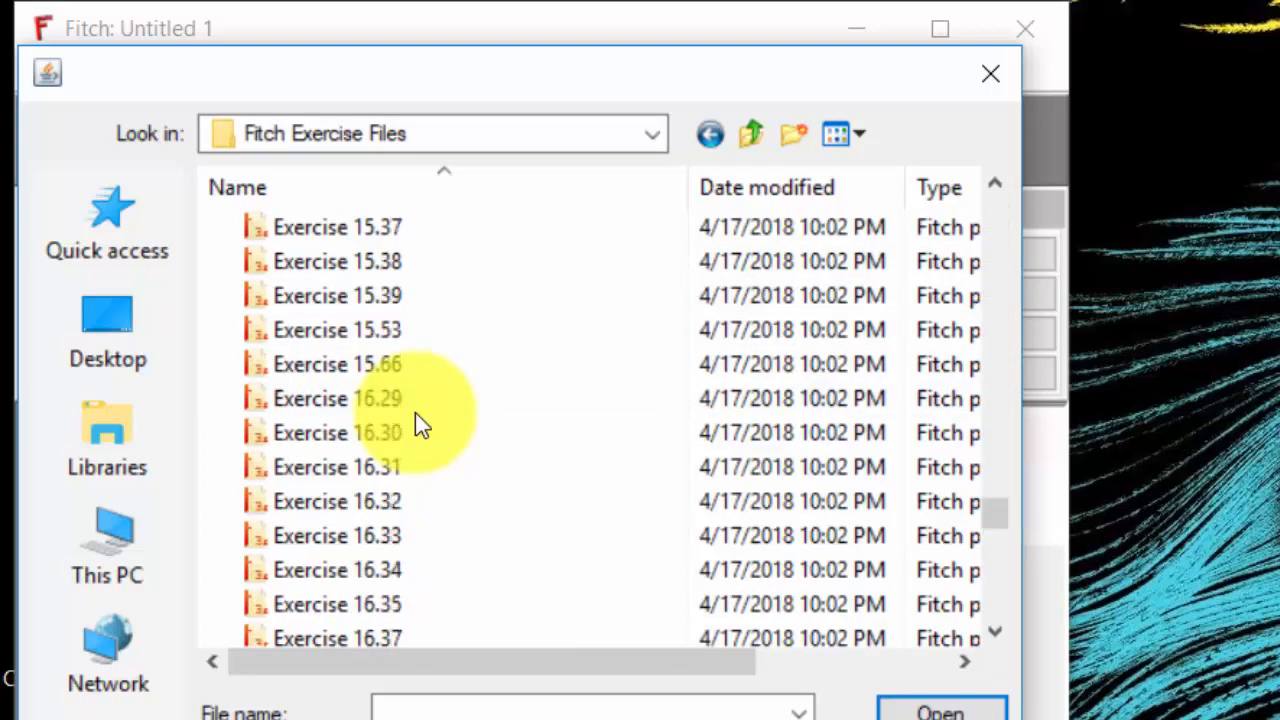
pyautogui.scroll(-10, 415, 412)
pyautogui.scroll(20, 415, 412)
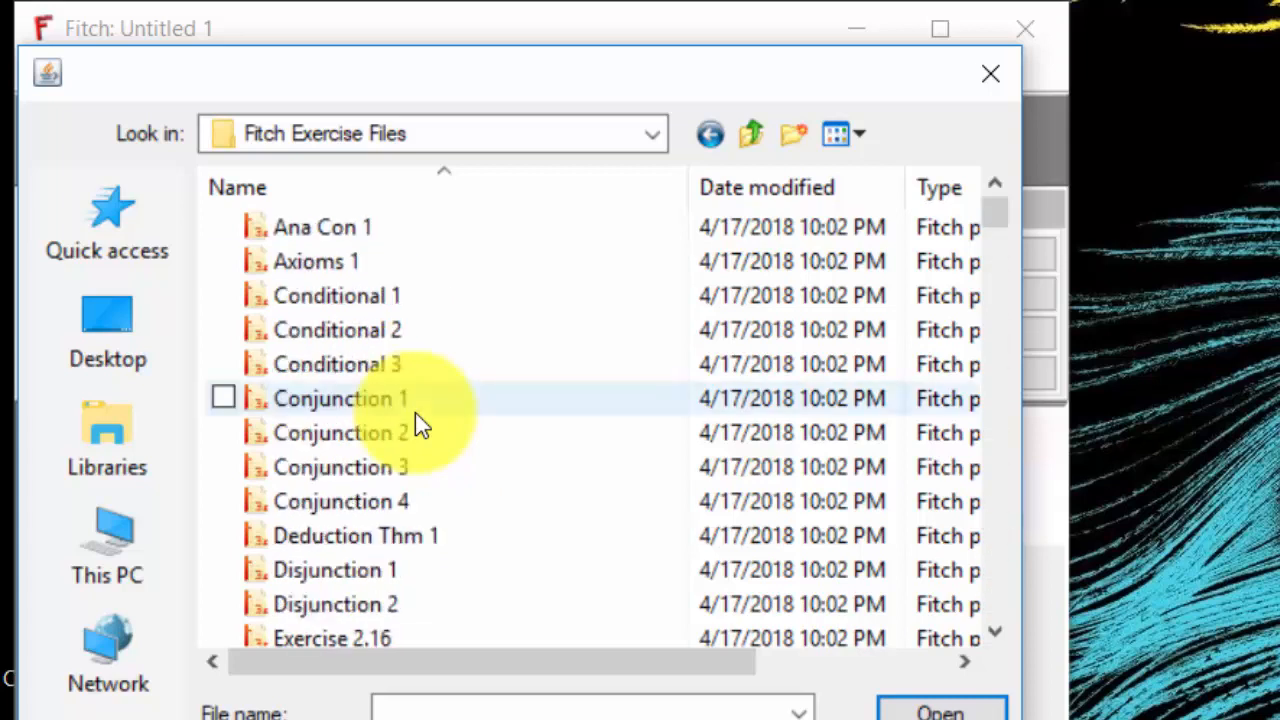
pyautogui.scroll(-13, 415, 412)
pyautogui.scroll(10, 415, 412)
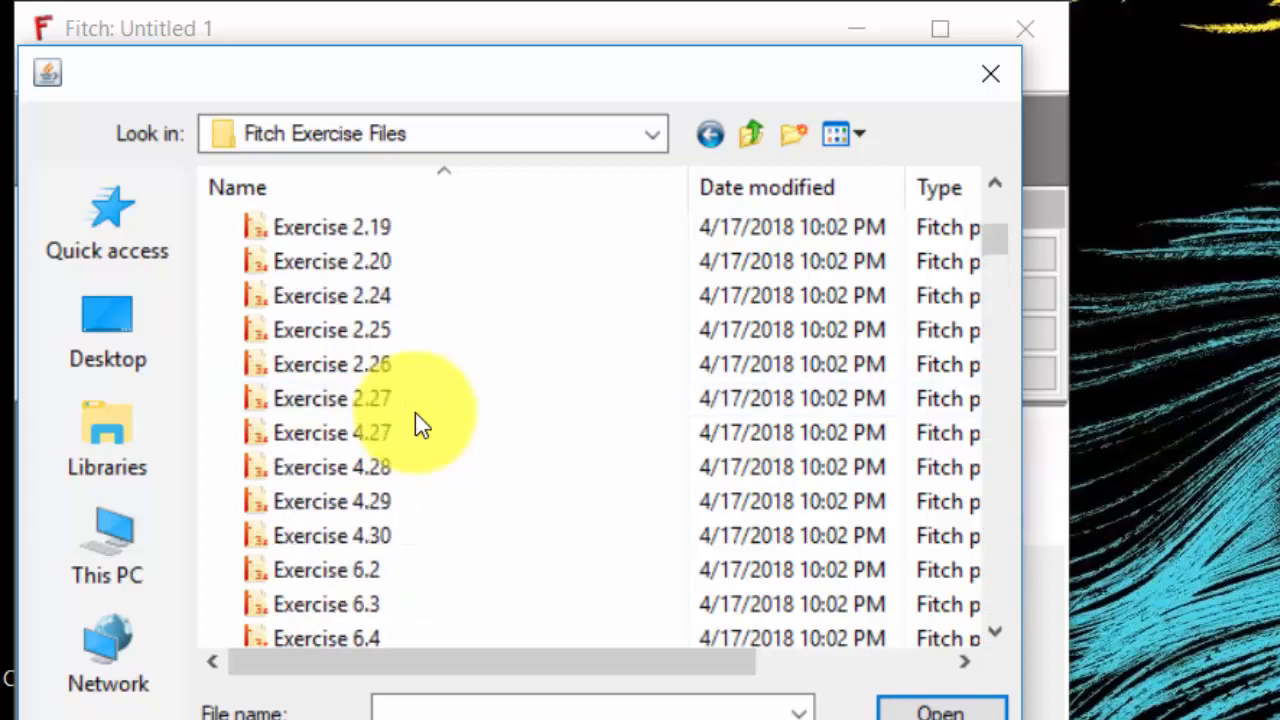
pyautogui.scroll(-1, 415, 412)
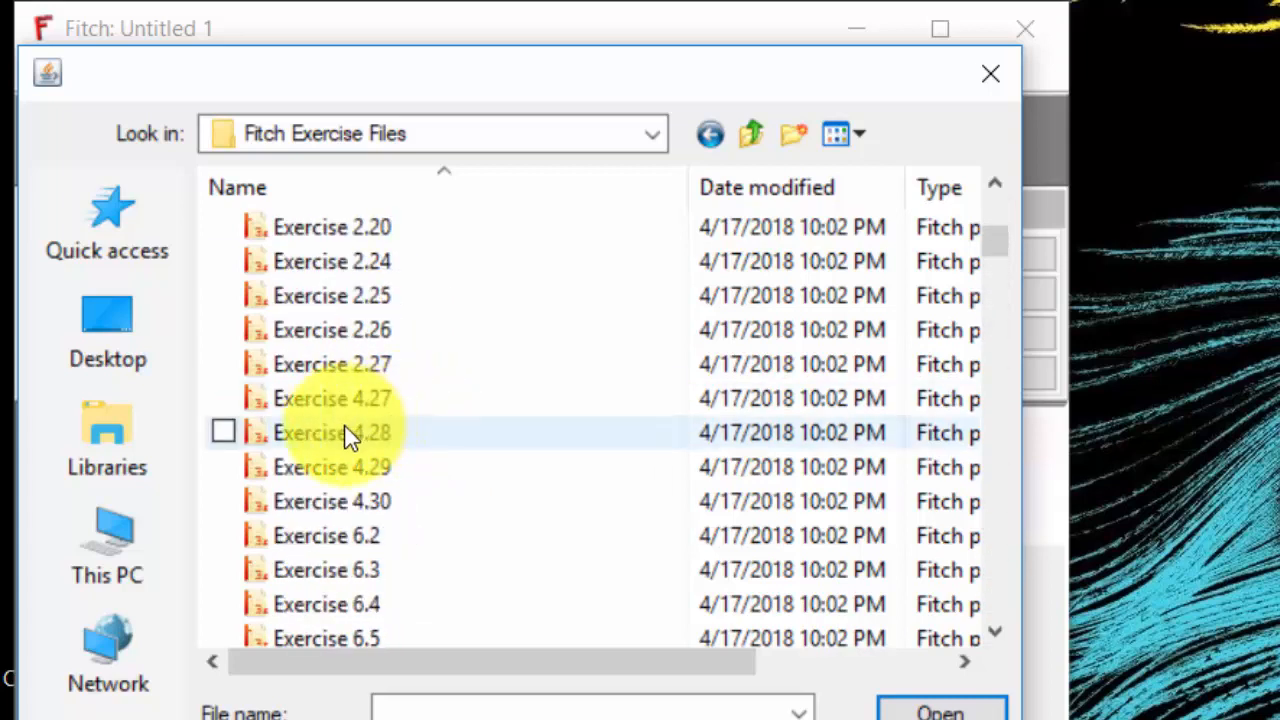
pyautogui.click(323, 368)
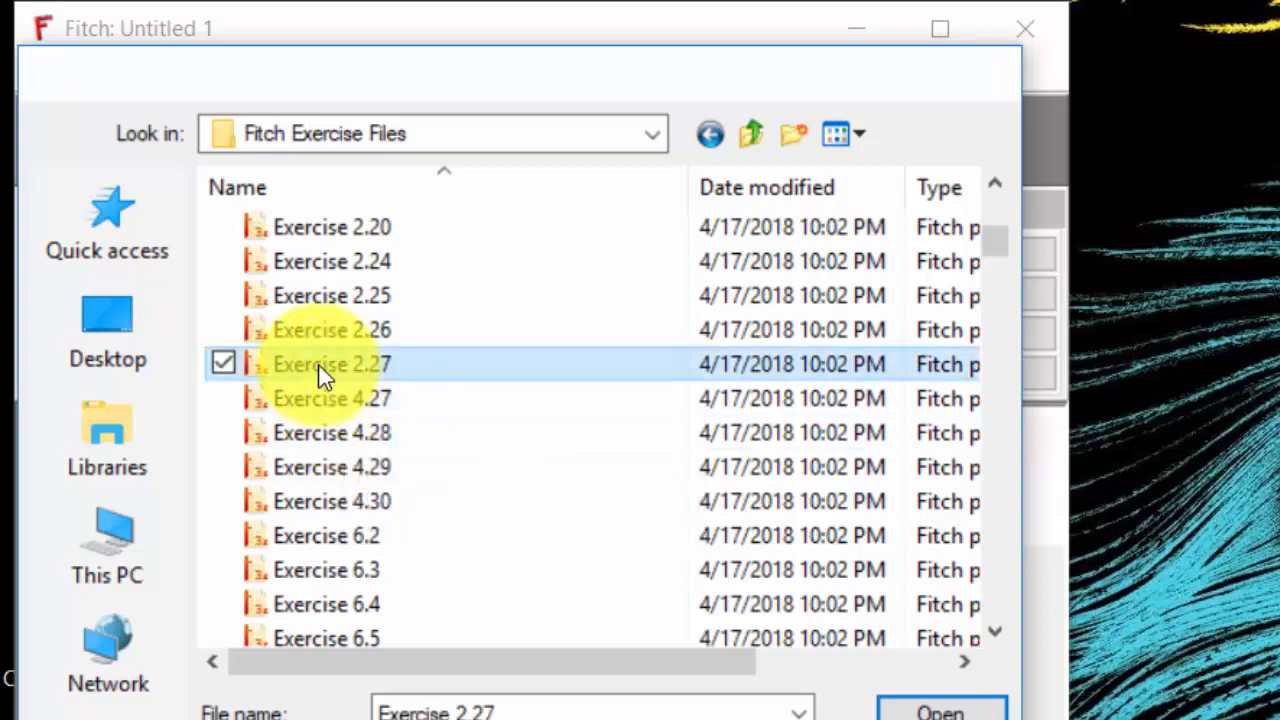
pyautogui.doubleClick(323, 368)
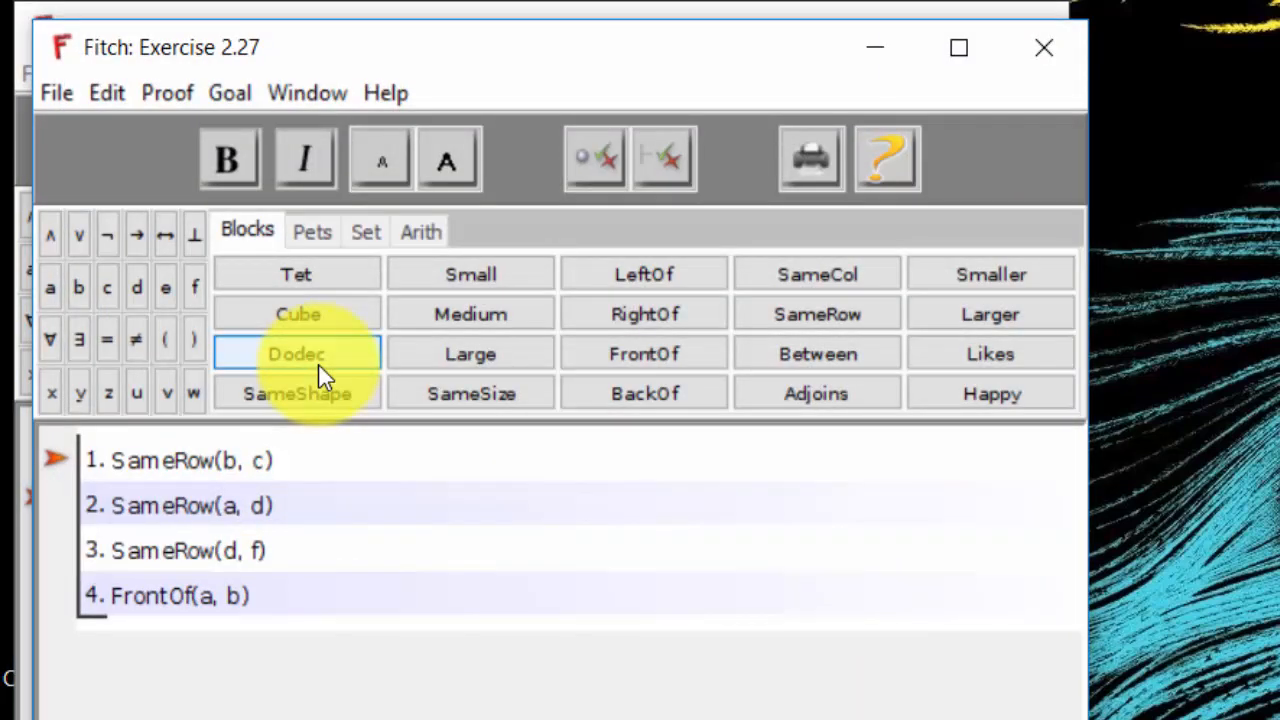